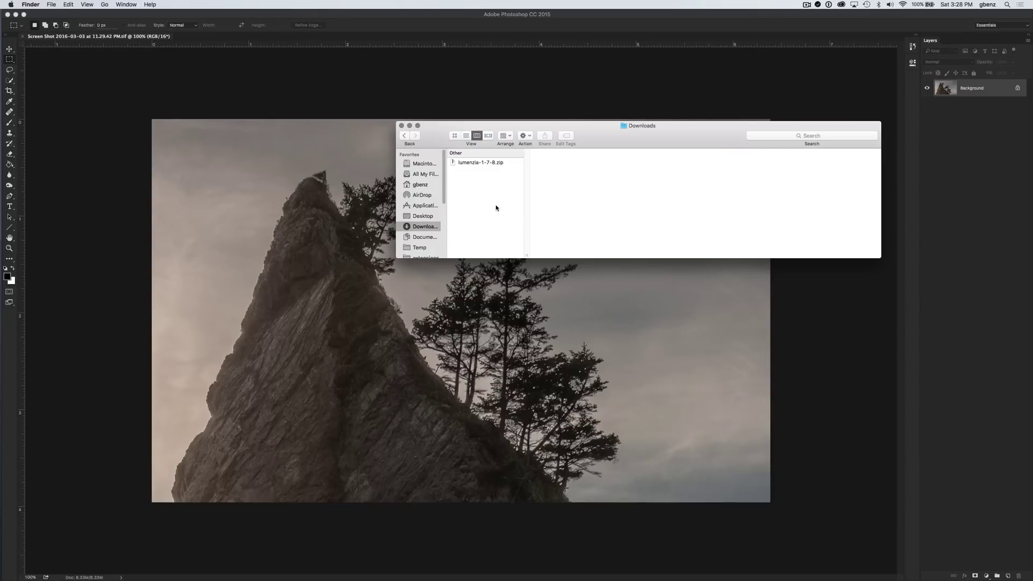
Step: Select the downloaded lumenzia-1-7-8.zip archive in the Downloads folder
{"action": "left_click", "coordinate": [468, 163]}
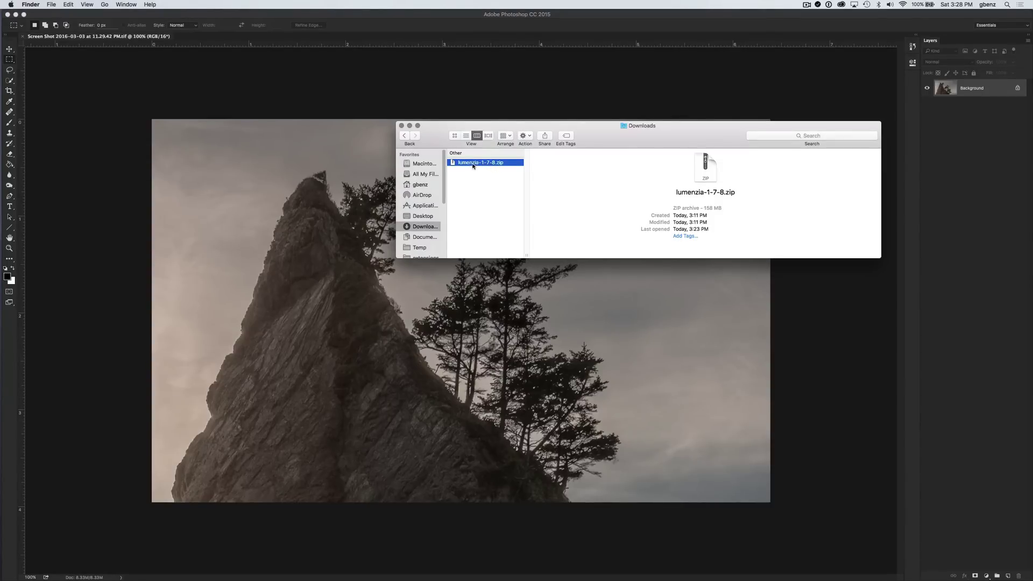
Step: Unzip lumenzia-1-7-8.zip and preview How to install.doc, ASSETS and Exported Presets
{"action": "double_click", "coordinate": [472, 164]}
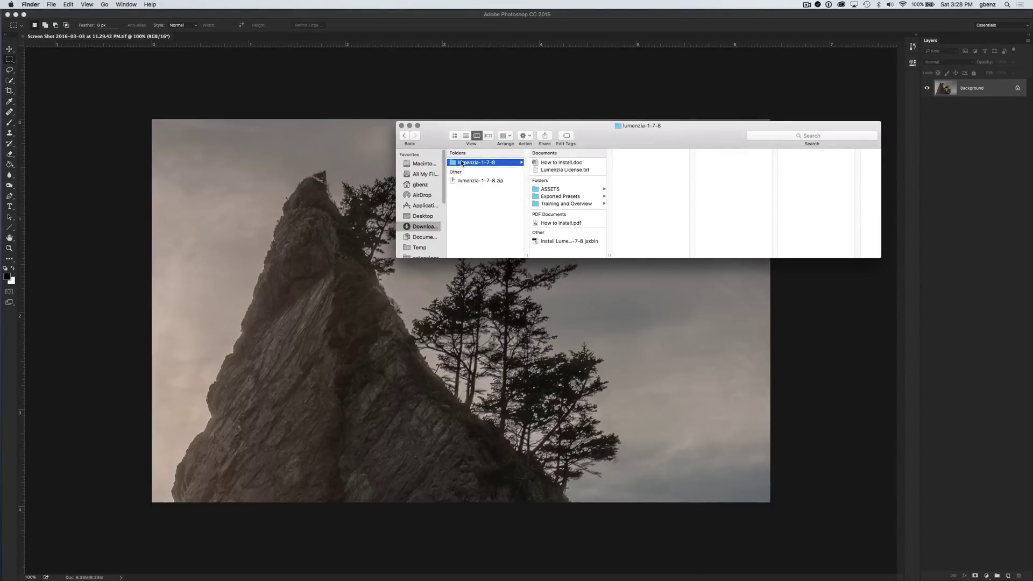
{"action": "left_click", "coordinate": [558, 163]}
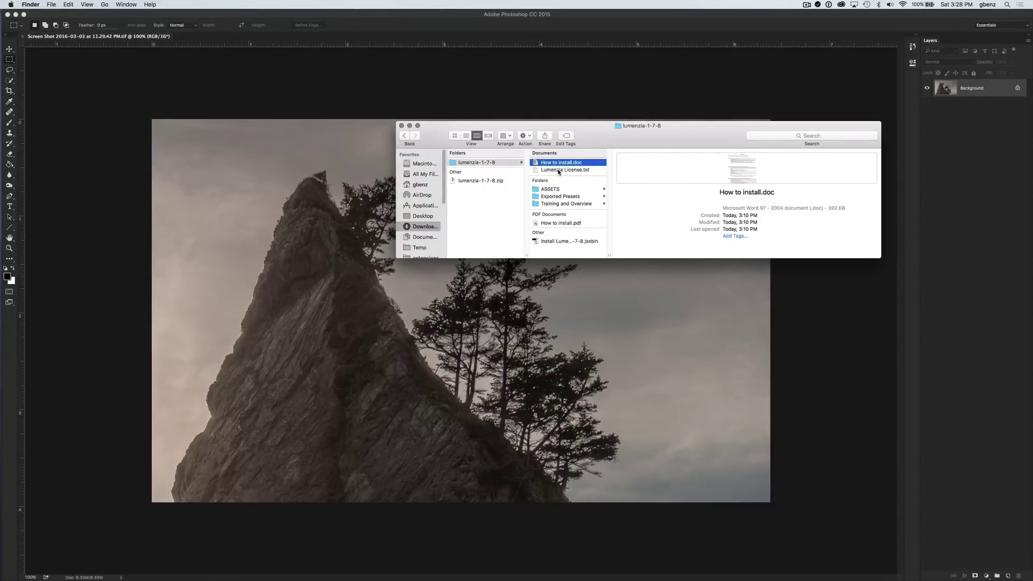
{"action": "left_click", "coordinate": [553, 189]}
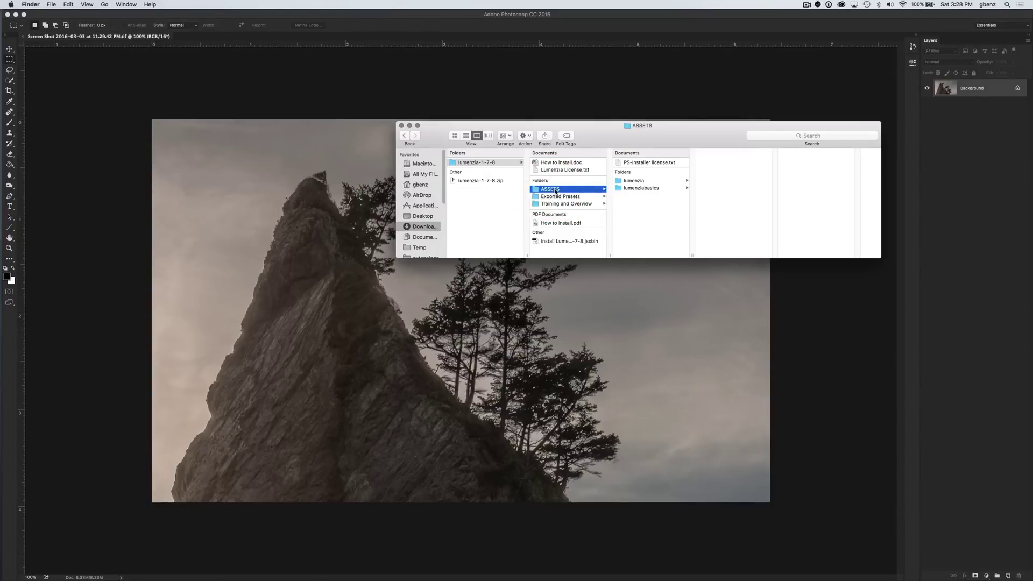
{"action": "left_click", "coordinate": [553, 197]}
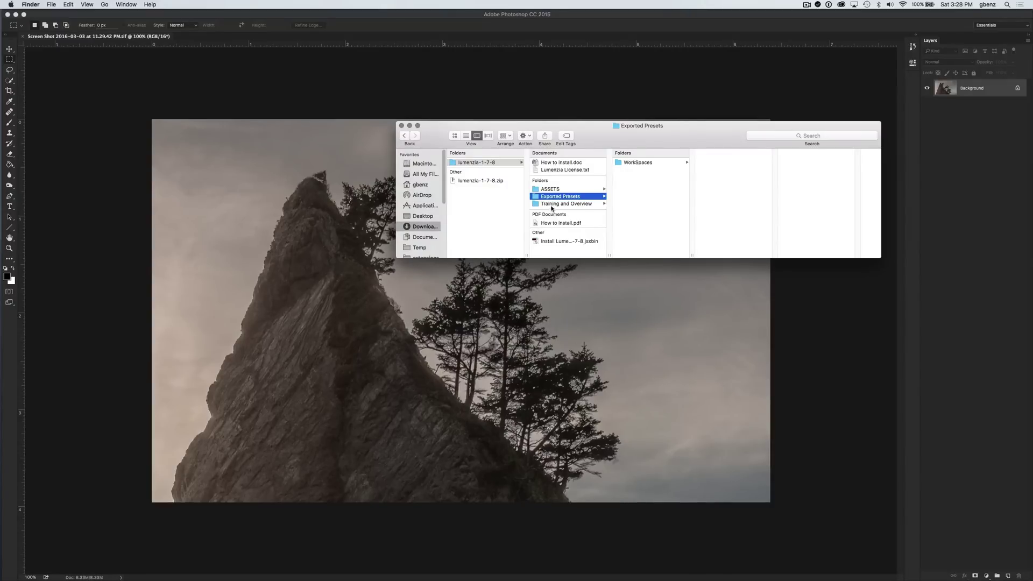
Step: Browse Training and Overview's user guide and button reference, then select Install Lumenzia-1-7-8.jsxbin
{"action": "left_click", "coordinate": [552, 205]}
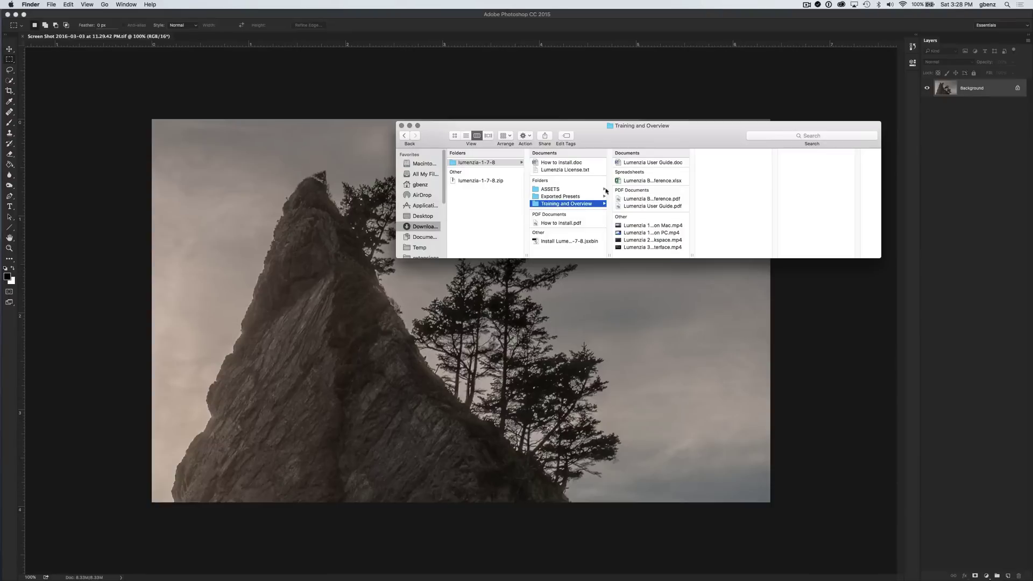
{"action": "left_click", "coordinate": [636, 163]}
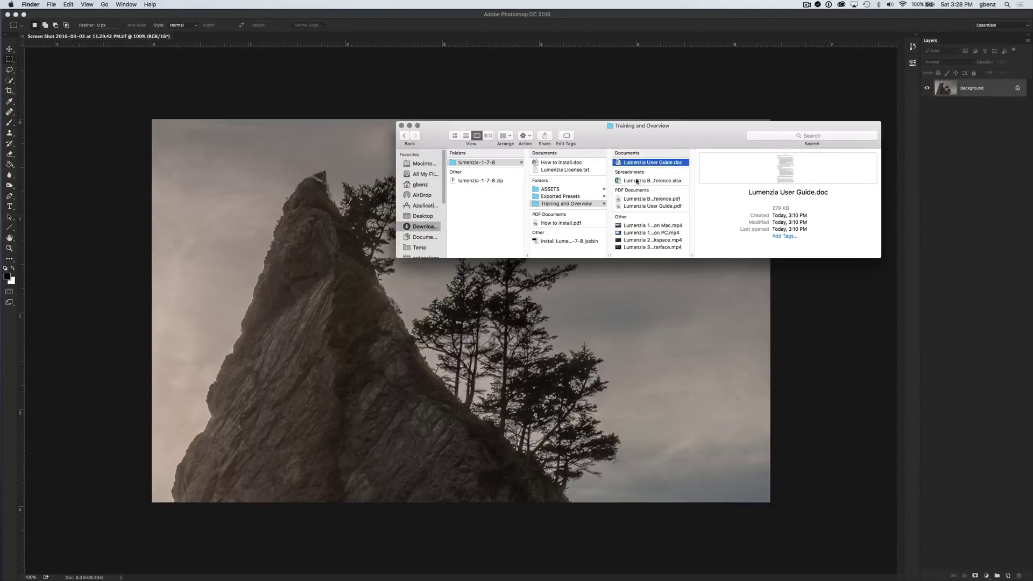
{"action": "left_click", "coordinate": [636, 181]}
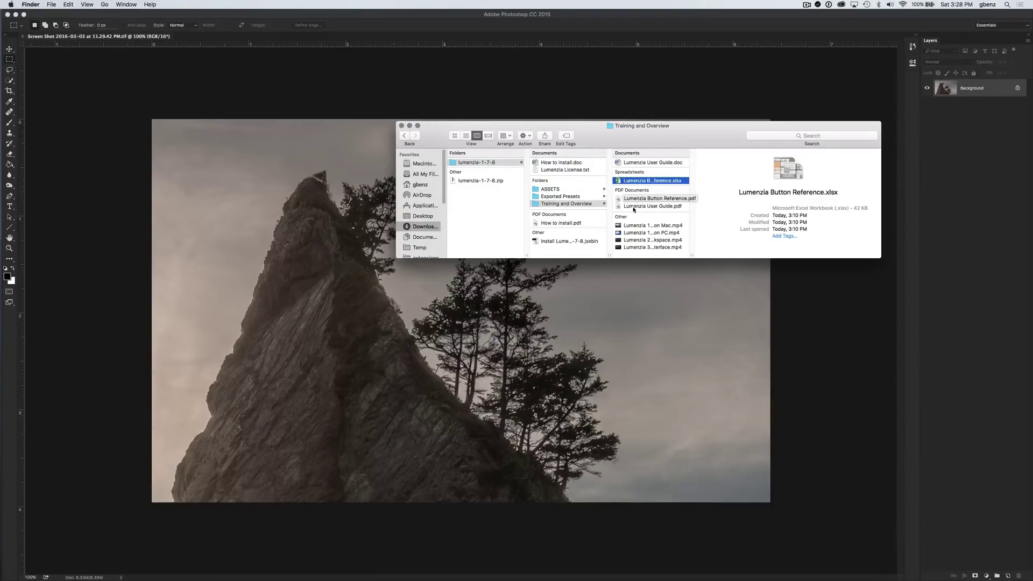
{"action": "left_click", "coordinate": [555, 242]}
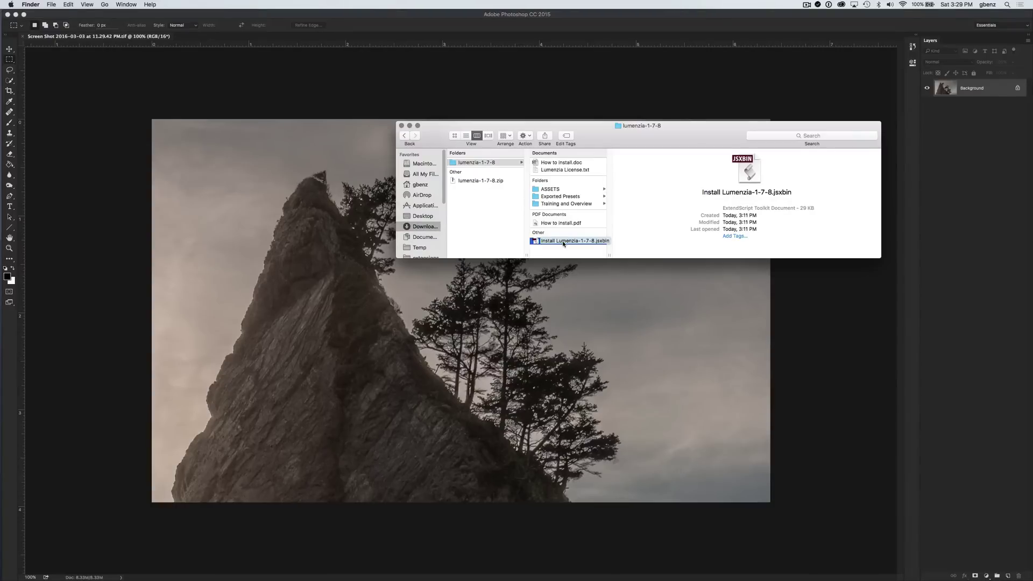
Step: Drop Install Lumenzia-1-7-8.jsxbin on the open document, dismiss the could-not-place error, and close the document
{"action": "left_click_drag", "start_coordinate": [563, 244], "coordinate": [791, 339]}
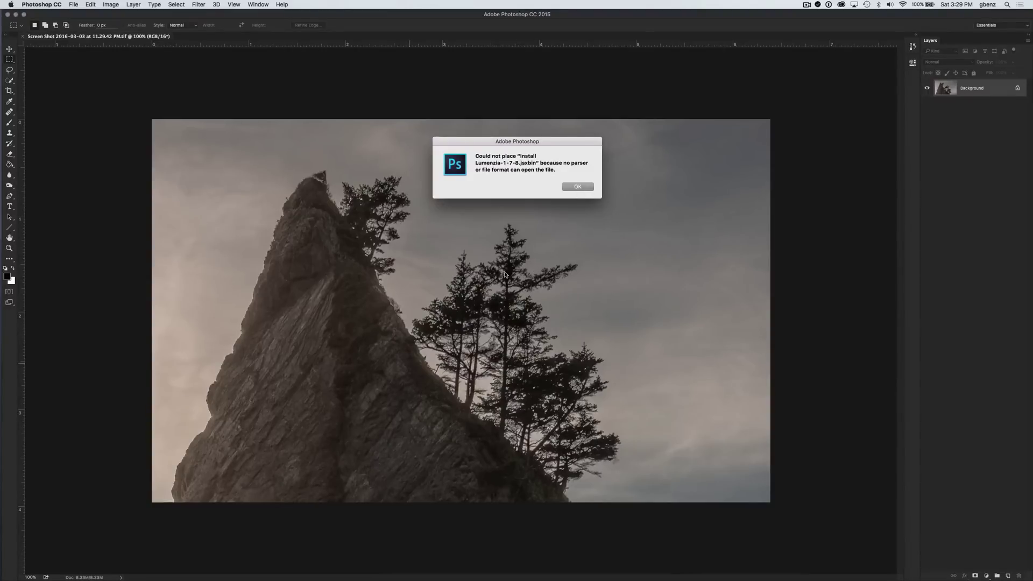
{"action": "left_click", "coordinate": [567, 187]}
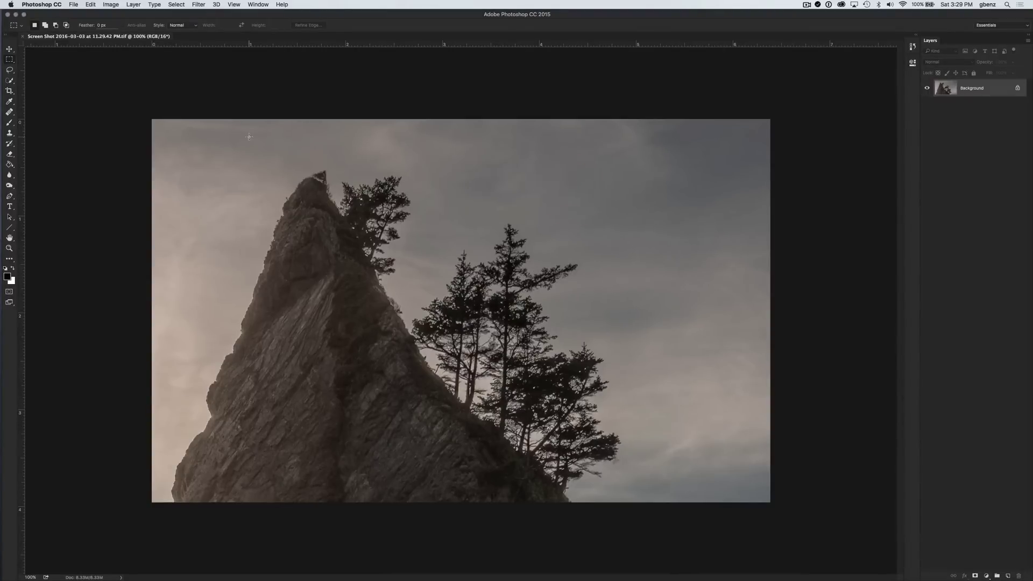
{"action": "left_click", "coordinate": [23, 37]}
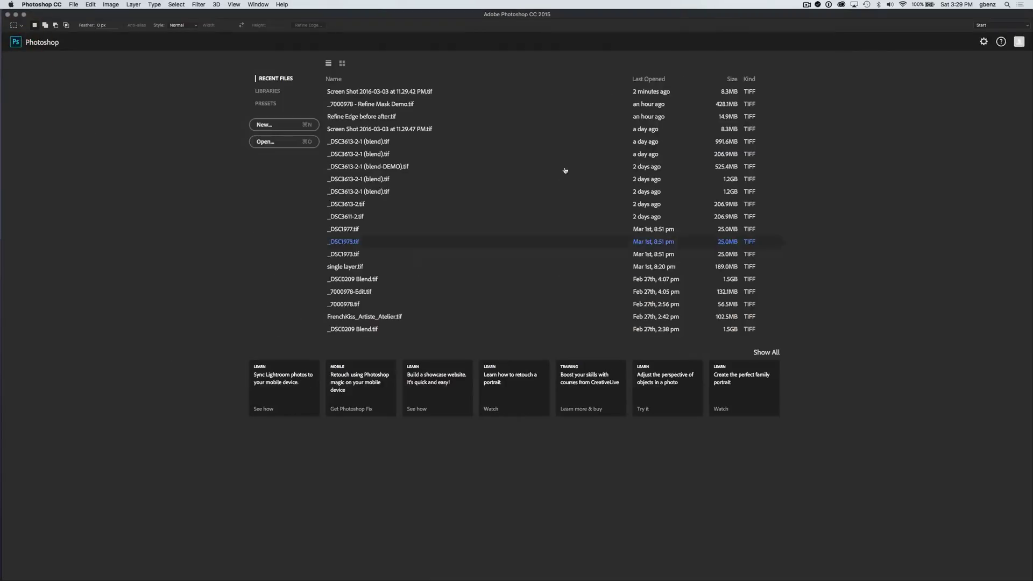
Step: Drop Install Lumenzia-1-7-8.jsxbin from Finder onto the empty Photoshop workspace
{"action": "key", "text": "Escape"}
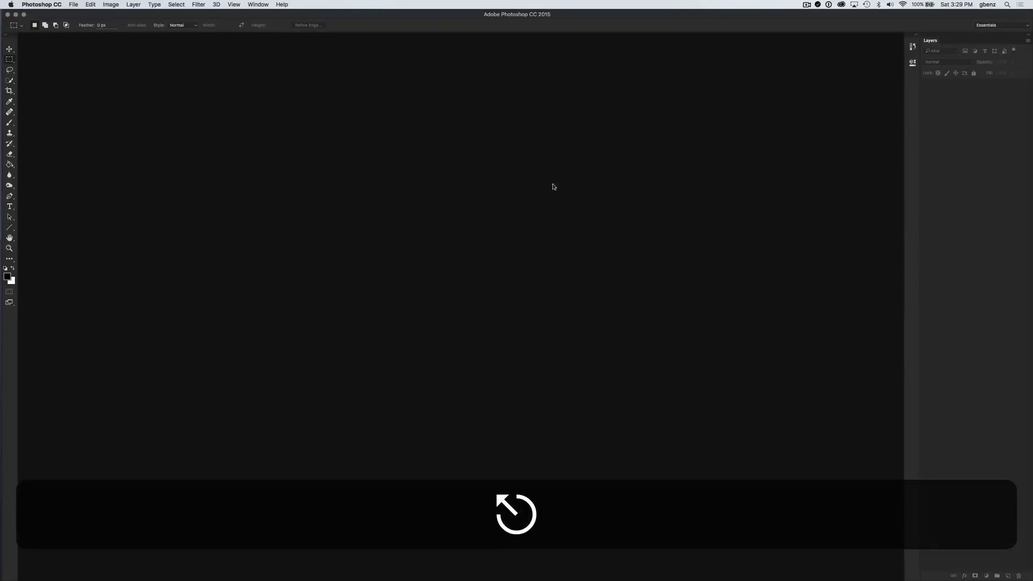
{"action": "key", "text": "super+Tab"}
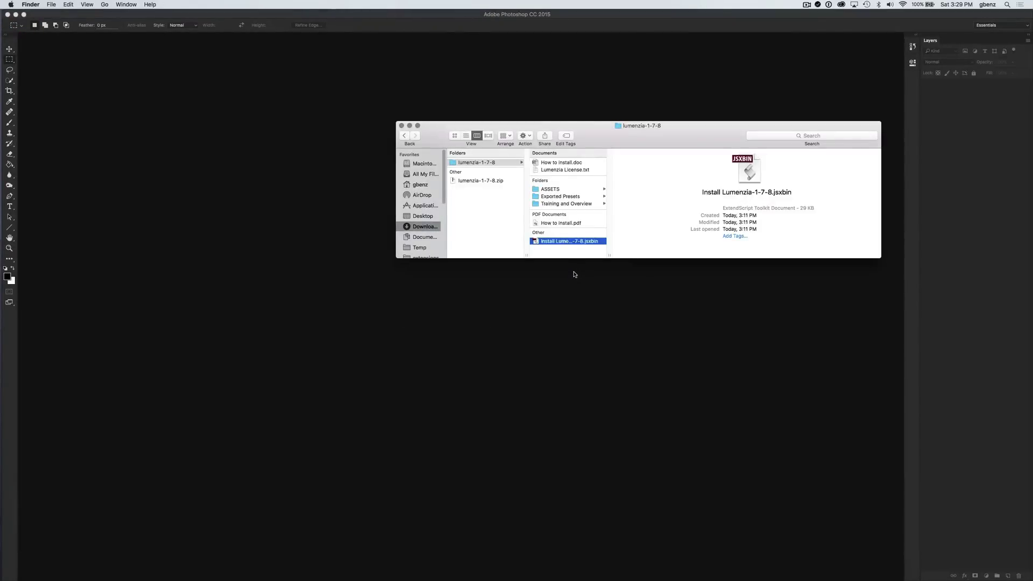
{"action": "left_click_drag", "start_coordinate": [562, 242], "coordinate": [507, 292]}
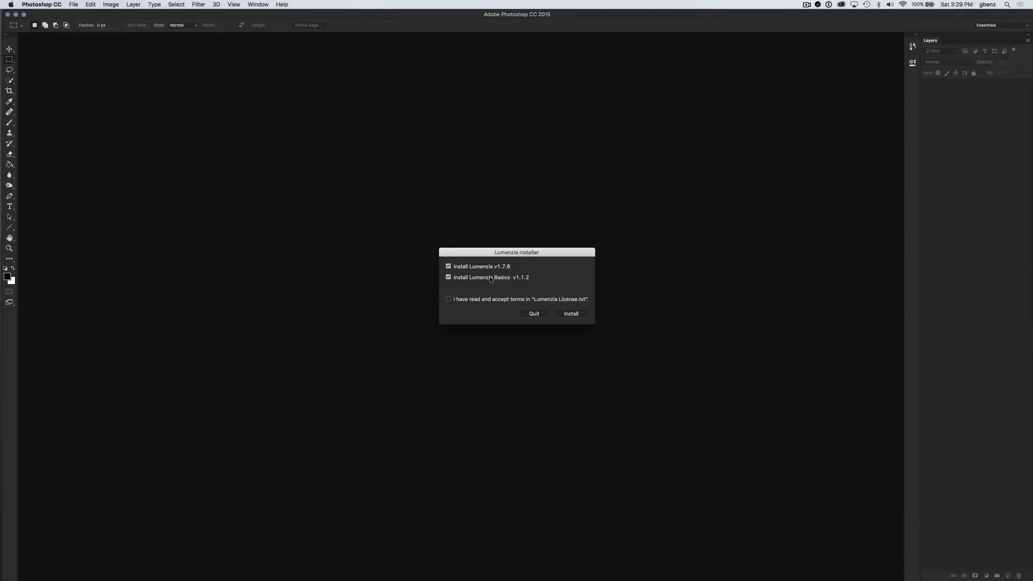
Step: Install both Lumenzia and Lumenzia Basics with the license accepted, dismissing both confirmations
{"action": "left_click", "coordinate": [448, 279]}
{"action": "left_click", "coordinate": [448, 278]}
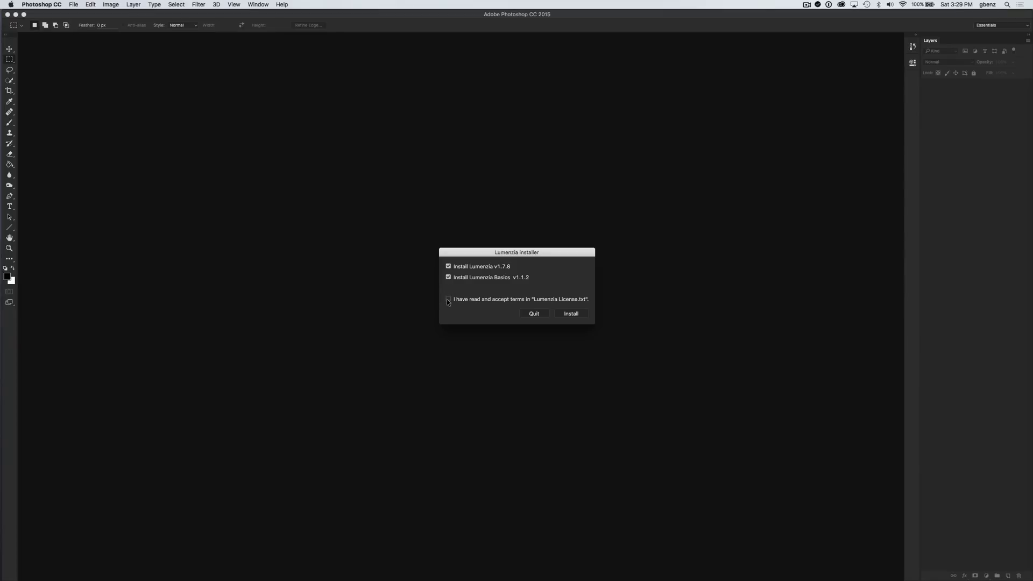
{"action": "left_click", "coordinate": [448, 300]}
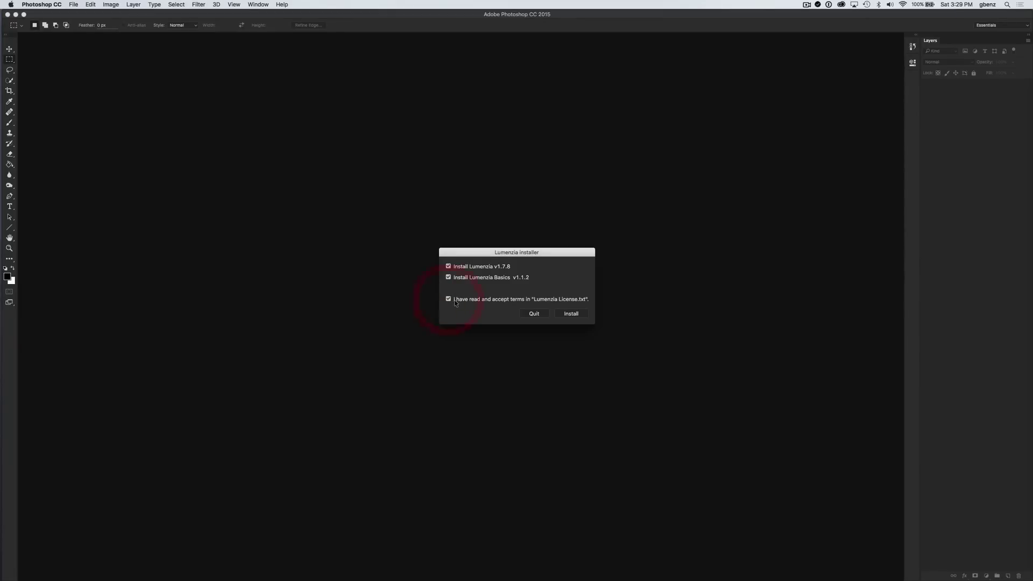
{"action": "left_click", "coordinate": [572, 315]}
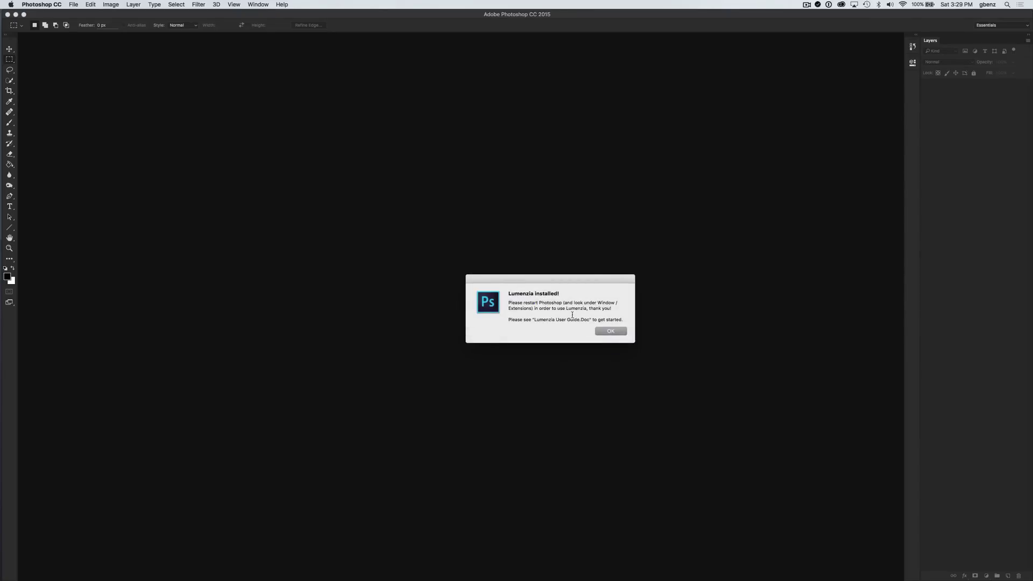
{"action": "left_click", "coordinate": [603, 330]}
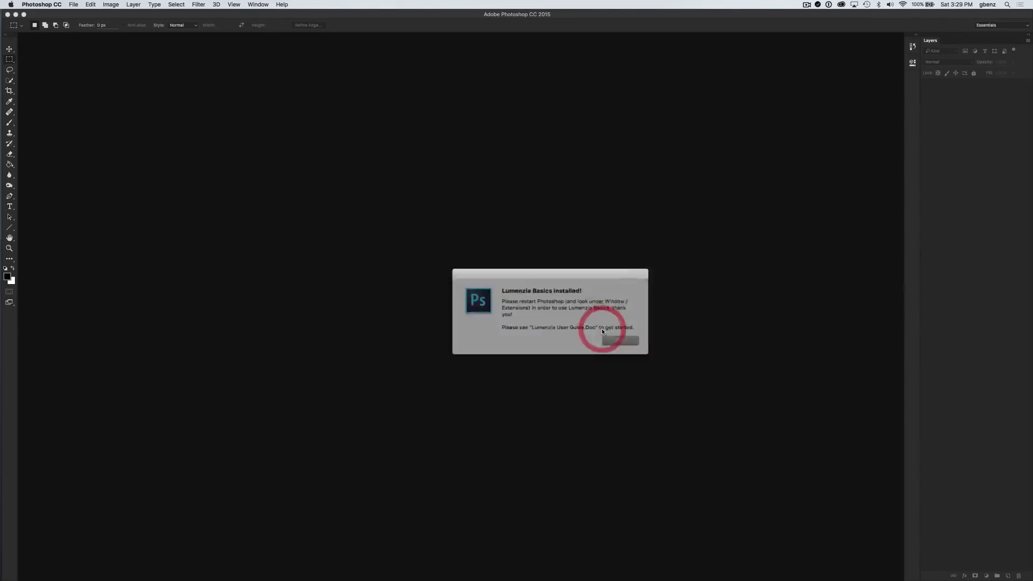
{"action": "left_click", "coordinate": [610, 336]}
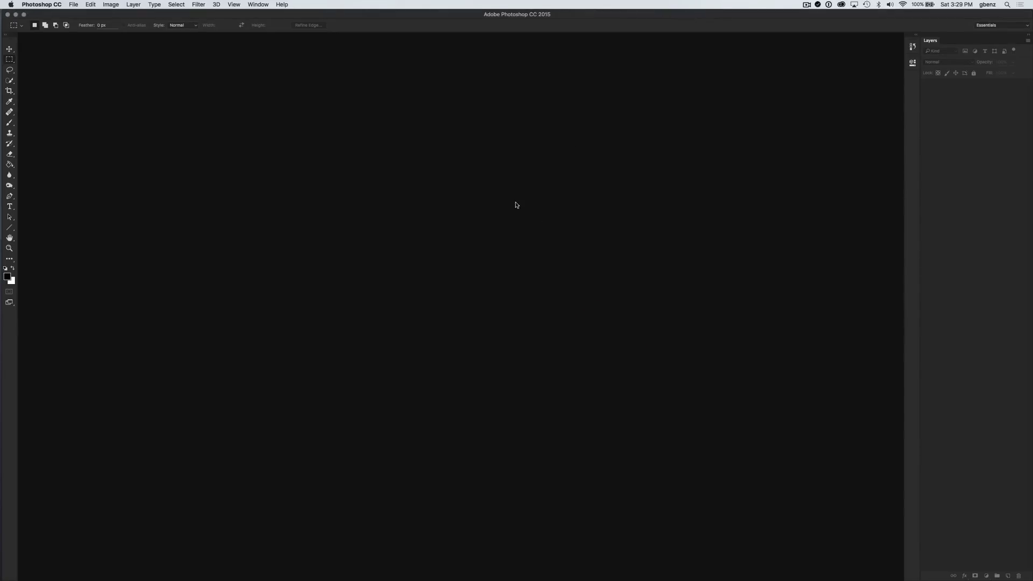
Step: Check the Window > Extensions list, then quit Photoshop and relaunch it from the Dock
{"action": "left_click", "coordinate": [259, 5]}
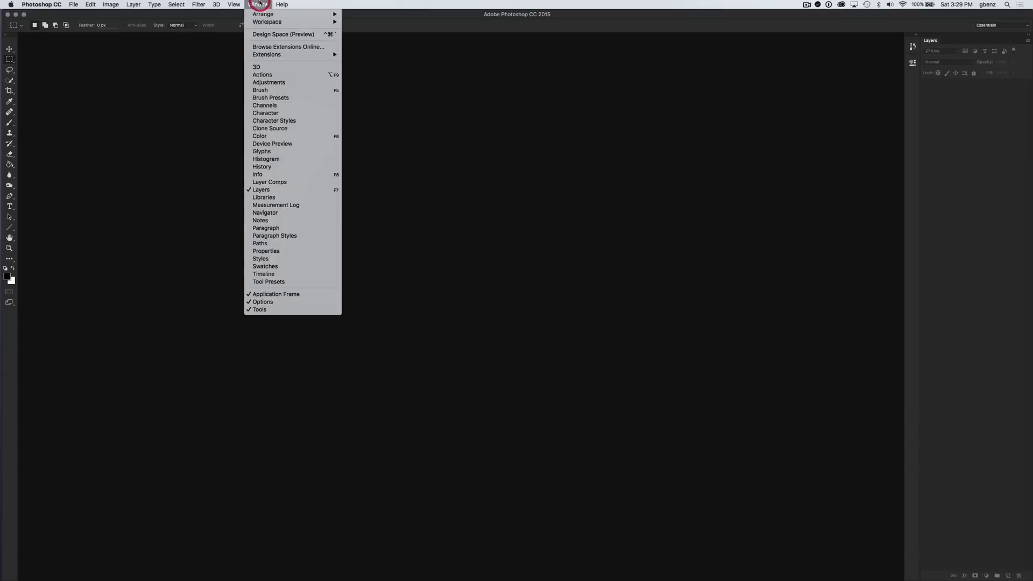
{"action": "mouse_move", "coordinate": [286, 55]}
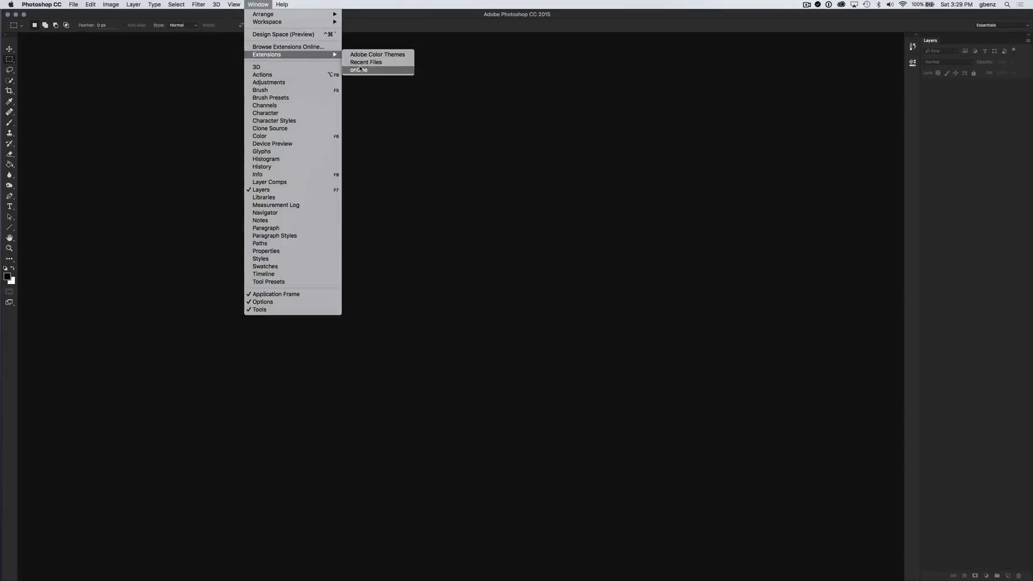
{"action": "mouse_move", "coordinate": [72, 5]}
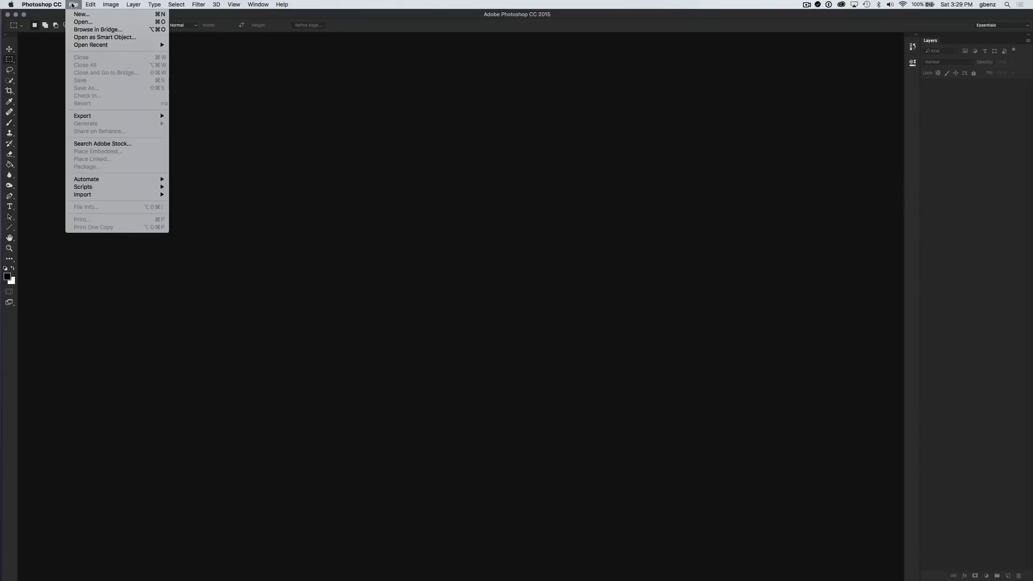
{"action": "left_click", "coordinate": [54, 80]}
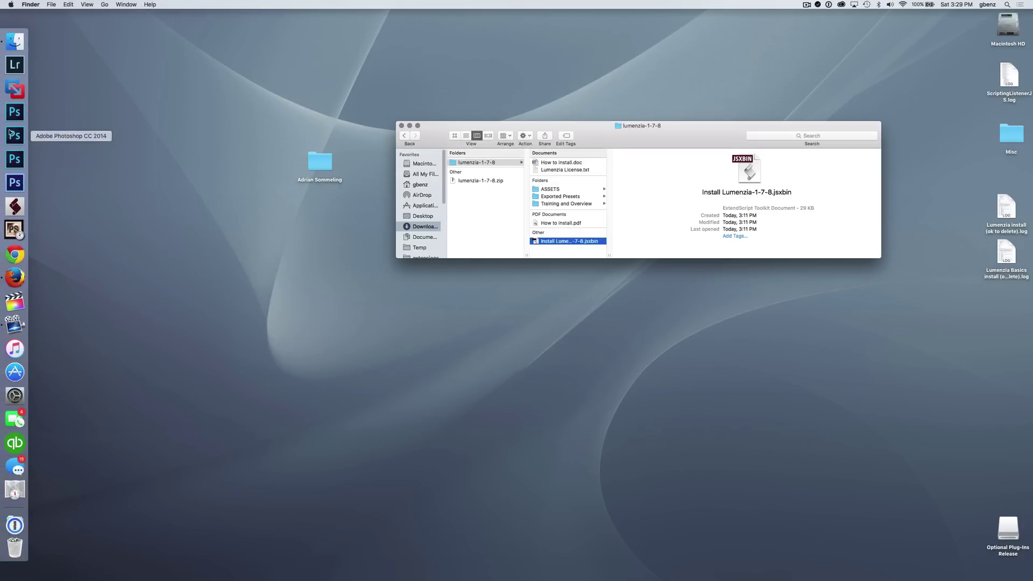
{"action": "left_click", "coordinate": [16, 114]}
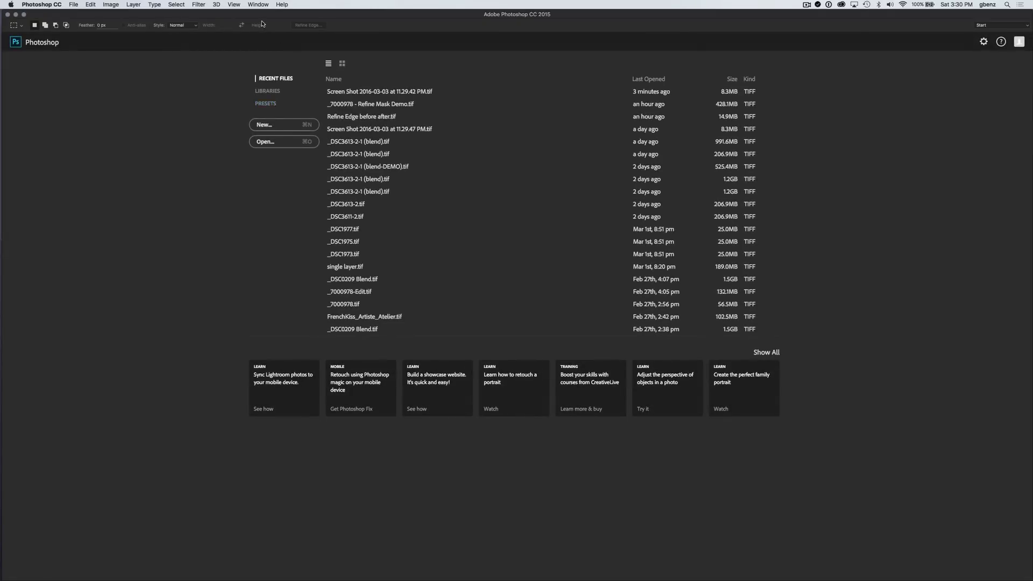
Step: Open the Lumenzia Basics panel from Window > Extensions
{"action": "key", "text": "Escape"}
{"action": "left_click", "coordinate": [258, 4]}
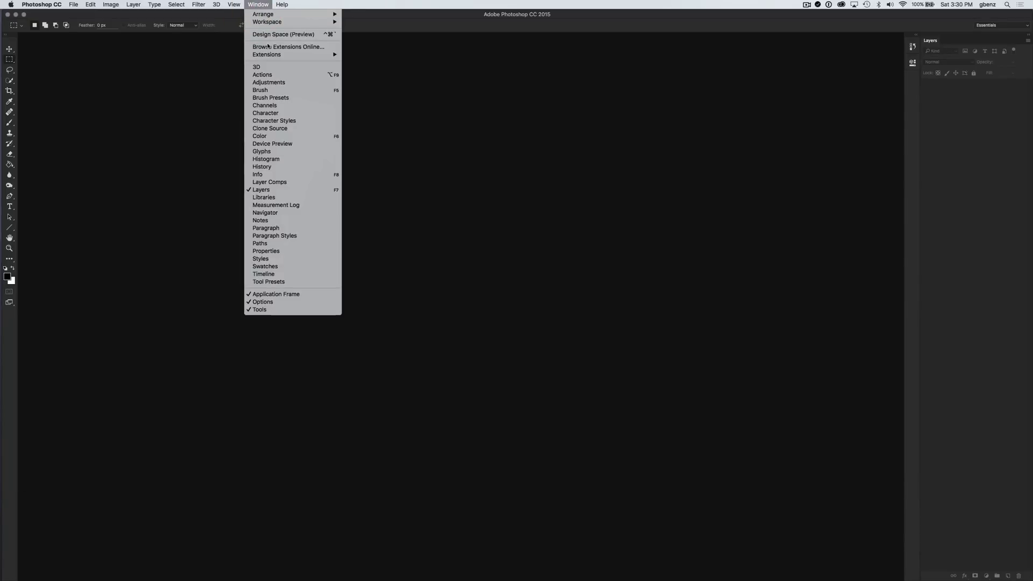
{"action": "mouse_move", "coordinate": [322, 54]}
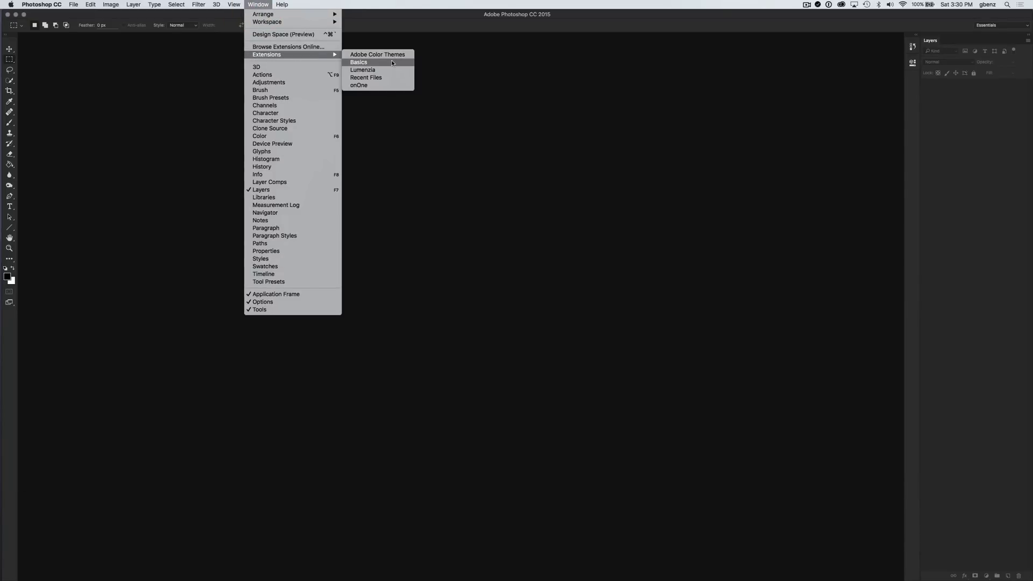
{"action": "left_click", "coordinate": [391, 62]}
Step: Open the full Lumenzia panel from Window > Extensions, then recheck the list without choosing anything
{"action": "left_click", "coordinate": [258, 5]}
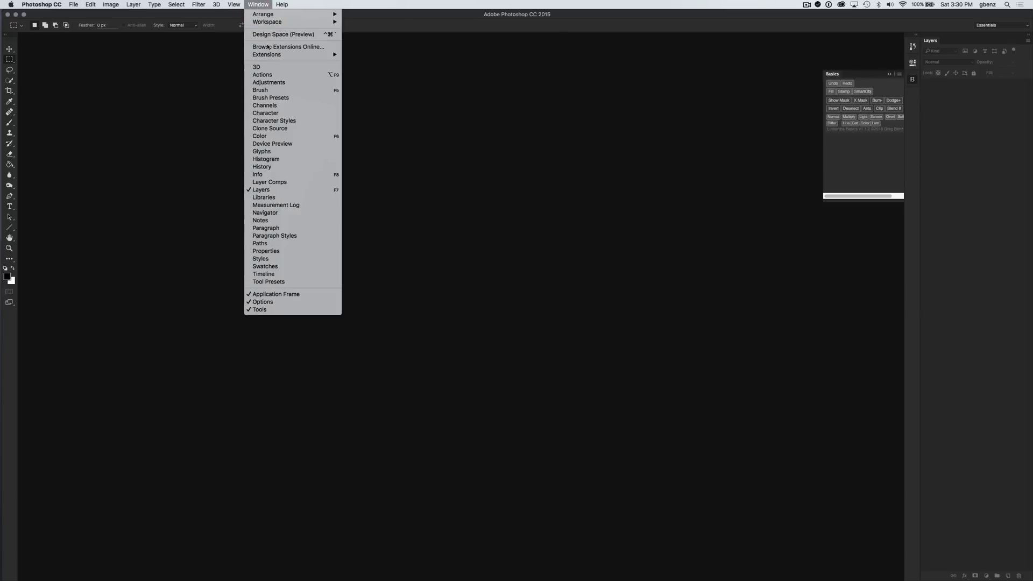
{"action": "mouse_move", "coordinate": [301, 55]}
{"action": "left_click", "coordinate": [369, 70]}
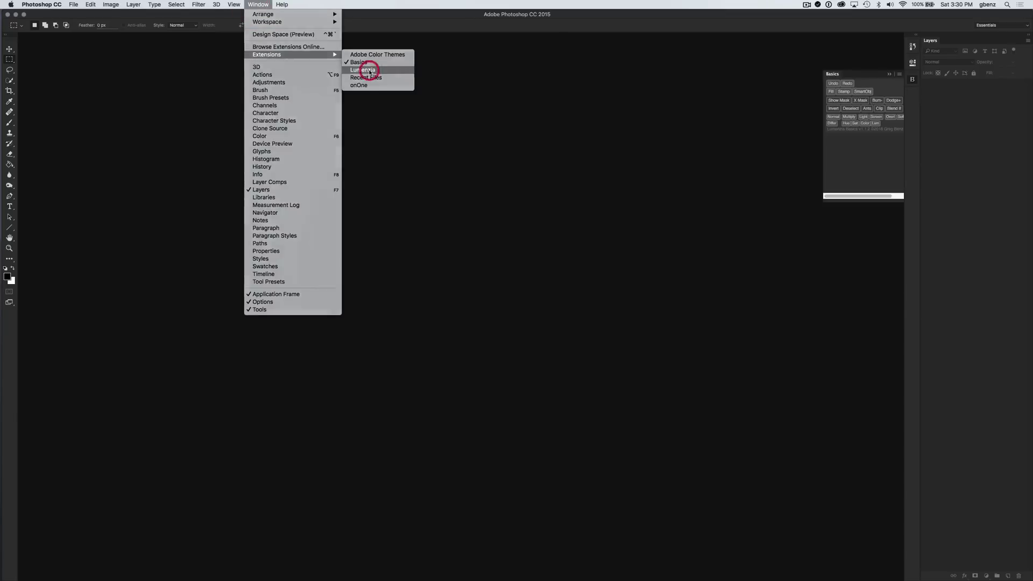
{"action": "left_click", "coordinate": [259, 4]}
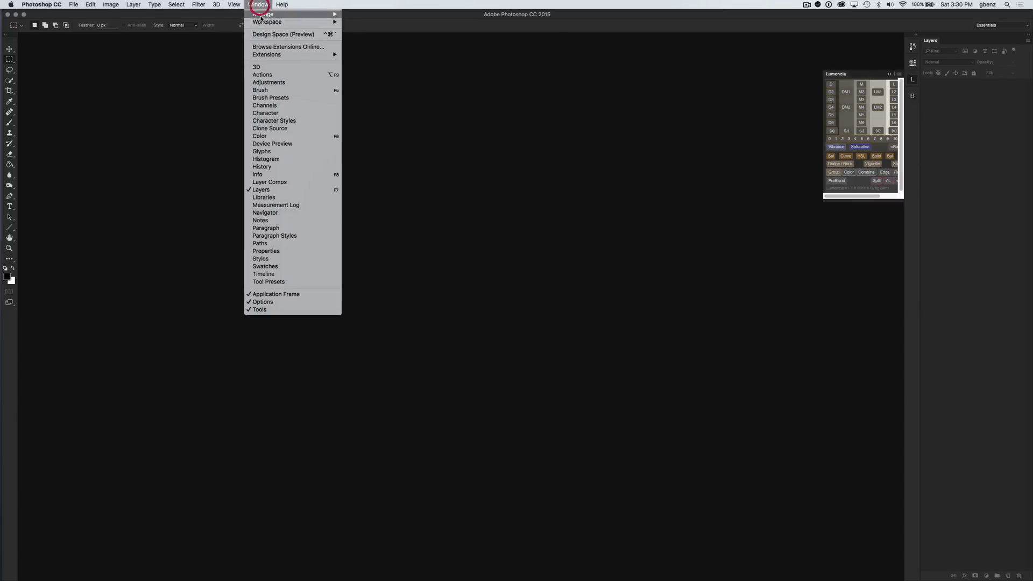
{"action": "mouse_move", "coordinate": [301, 54]}
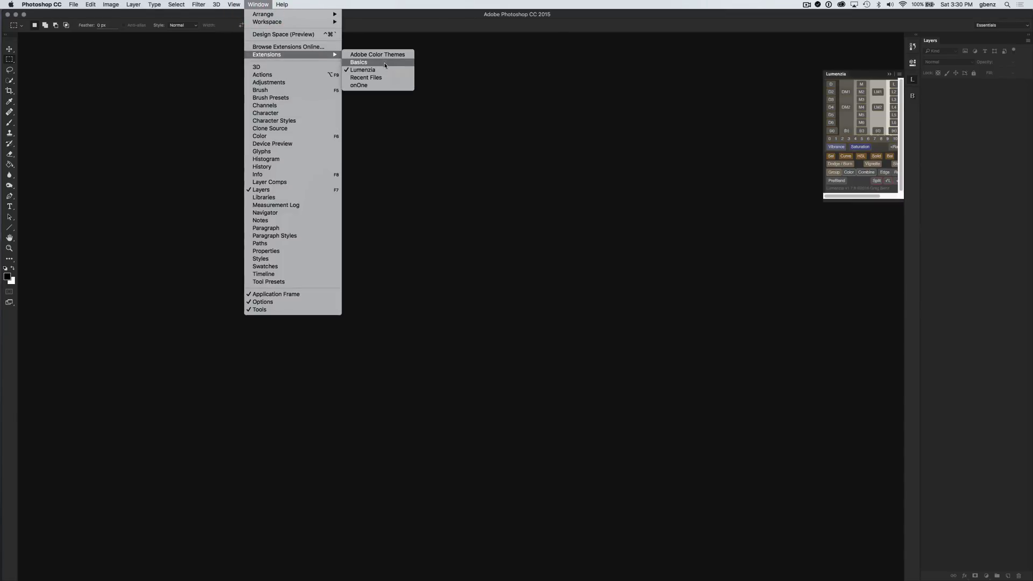
{"action": "left_click", "coordinate": [913, 81]}
Step: Dock the floating Lumenzia panel beside Layers and check its Basics and Lumenzia tabs
{"action": "left_click_drag", "start_coordinate": [913, 82], "coordinate": [934, 40]}
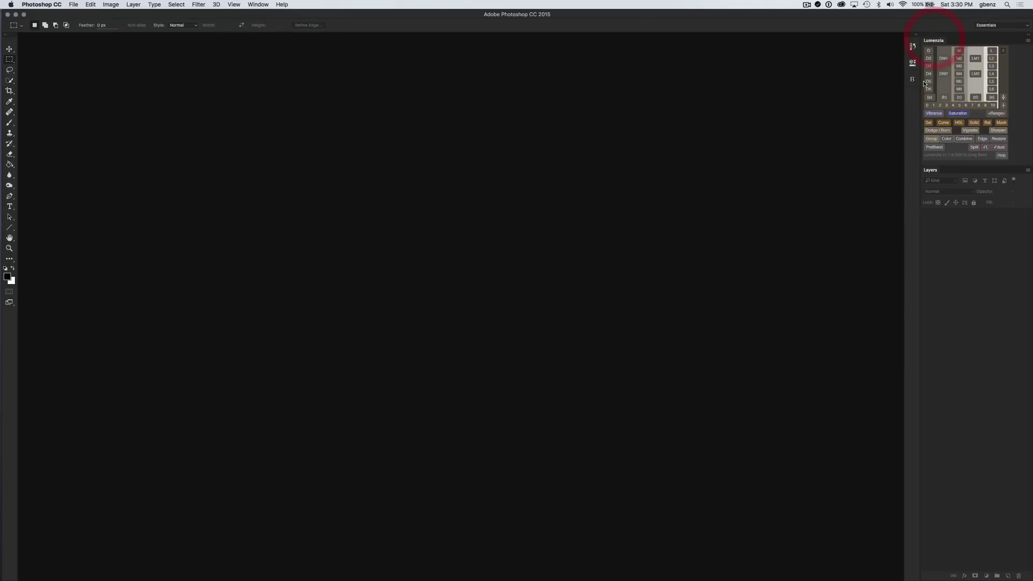
{"action": "left_click", "coordinate": [953, 41]}
{"action": "left_click", "coordinate": [942, 43]}
{"action": "left_click", "coordinate": [941, 43]}
{"action": "left_click", "coordinate": [941, 43]}
Step: Split Basics off as a docked icon, then close both the Lumenzia and Basics panels
{"action": "left_click_drag", "start_coordinate": [955, 41], "coordinate": [912, 82]}
{"action": "left_click", "coordinate": [912, 82]}
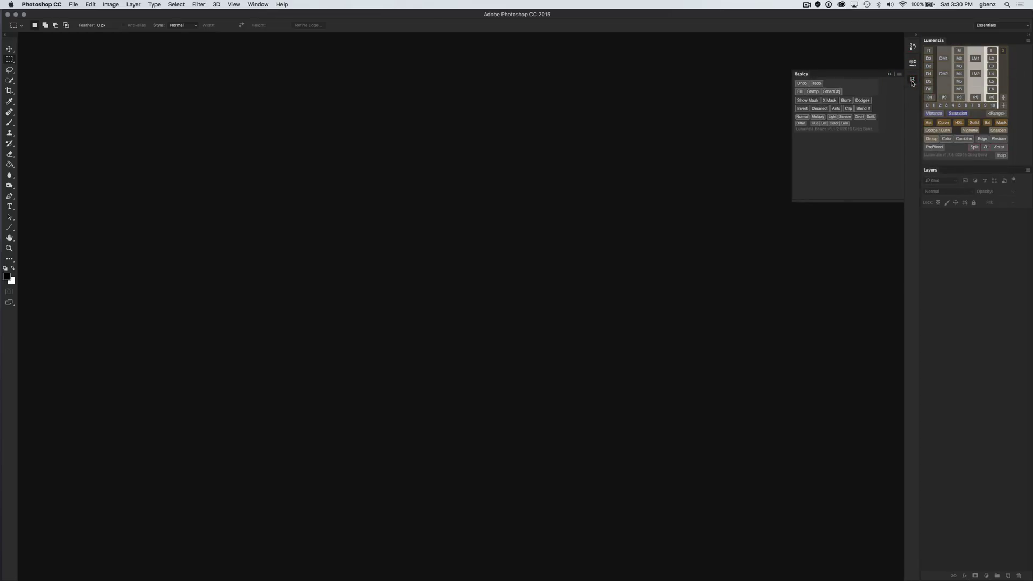
{"action": "left_click", "coordinate": [912, 82]}
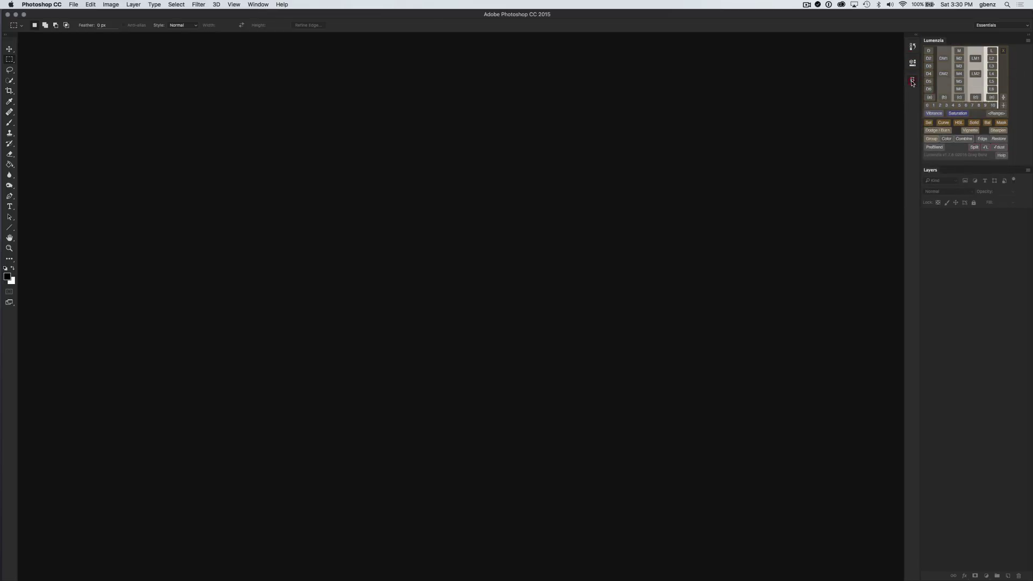
{"action": "right_click", "coordinate": [934, 43]}
{"action": "left_click", "coordinate": [934, 45]}
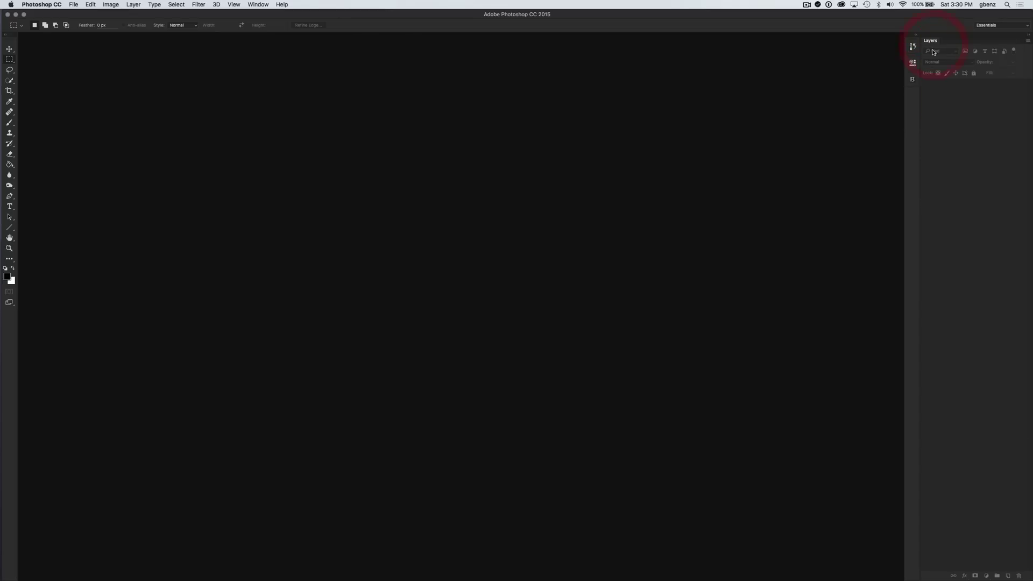
{"action": "right_click", "coordinate": [914, 82]}
{"action": "left_click", "coordinate": [929, 83]}
Step: Reopen the Lumenzia panel from Window > Extensions
{"action": "left_click", "coordinate": [259, 5]}
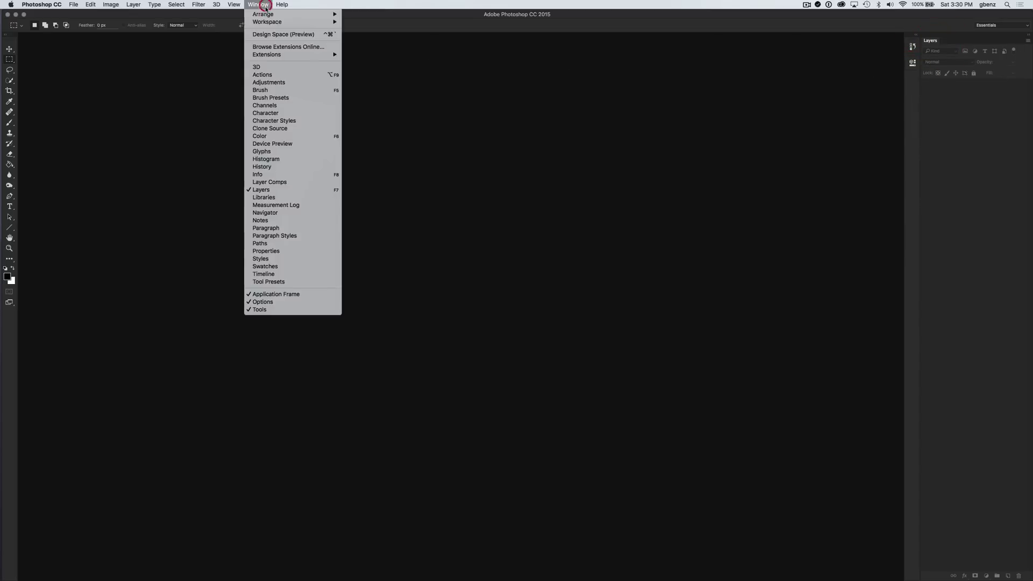
{"action": "mouse_move", "coordinate": [271, 57]}
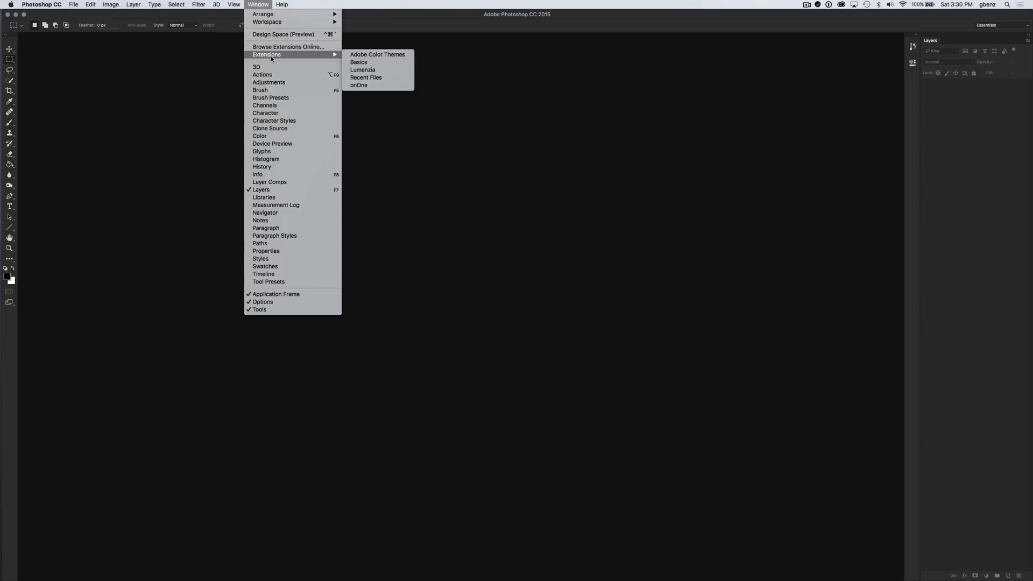
{"action": "left_click", "coordinate": [368, 70]}
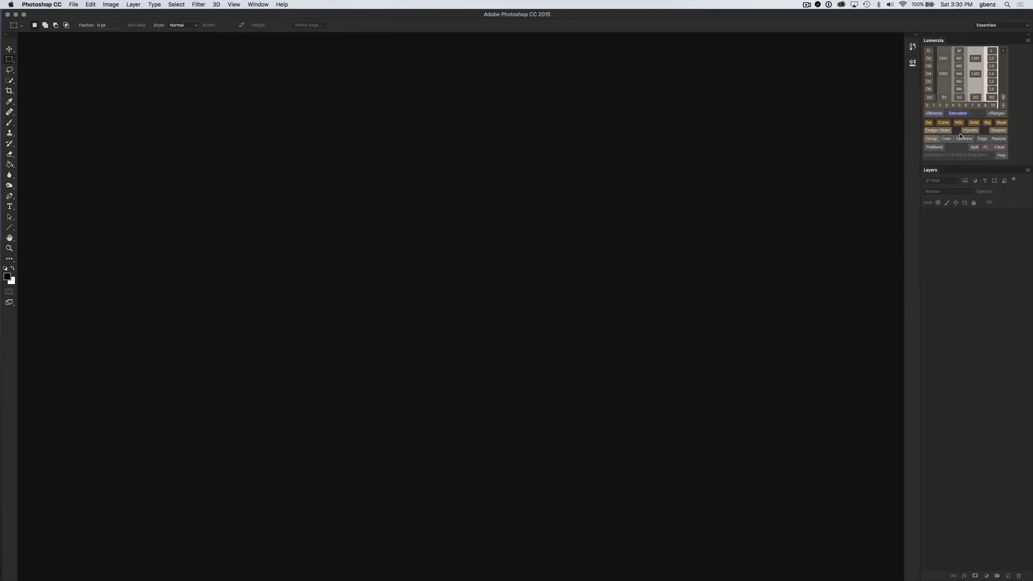
{"action": "left_click", "coordinate": [961, 97]}
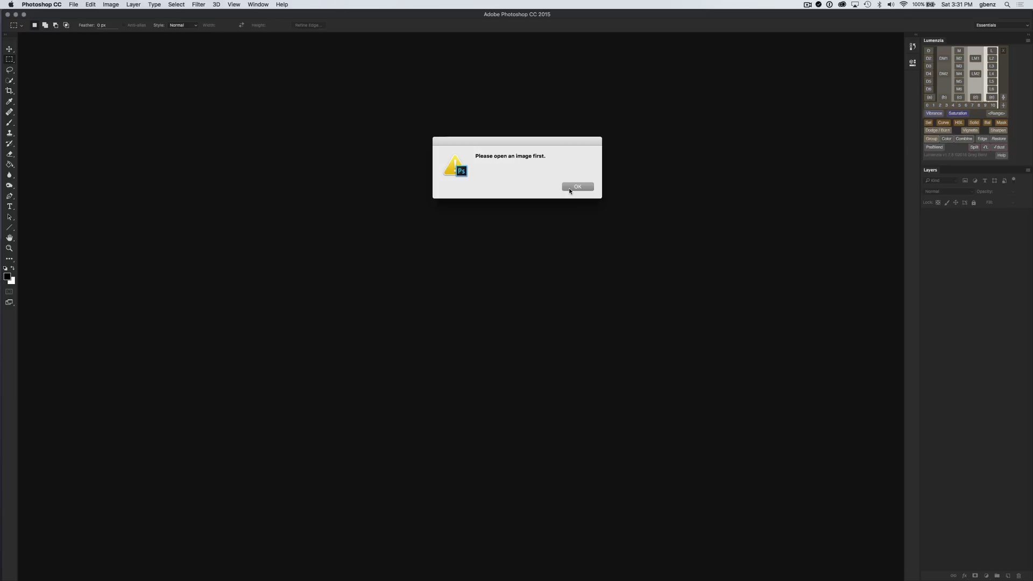
{"action": "left_click", "coordinate": [569, 188]}
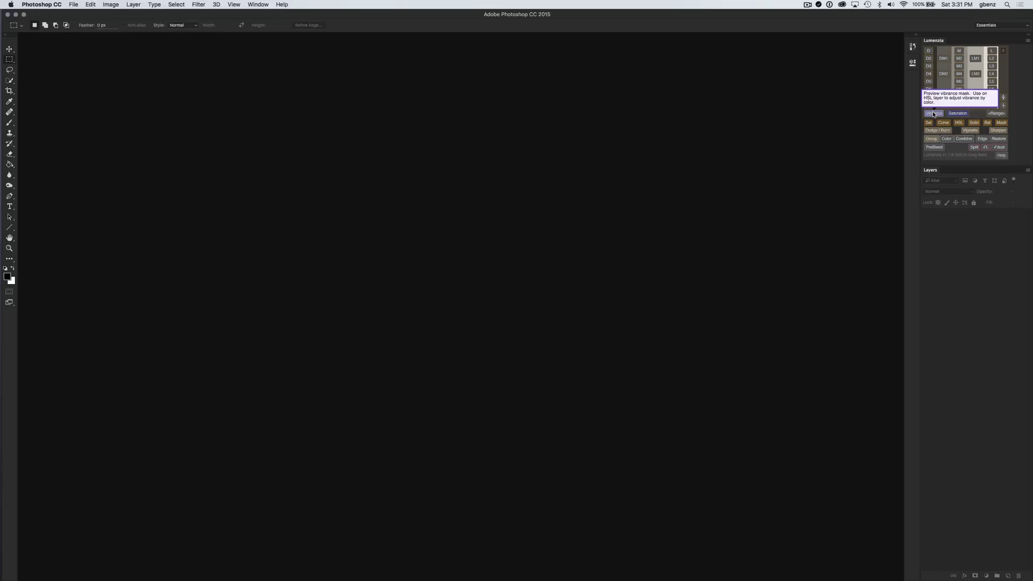
{"action": "left_click", "coordinate": [937, 114]}
Step: Open How to install.doc in Word and scroll to the Optional Multi-plugin section
{"action": "key", "text": "super+Tab"}
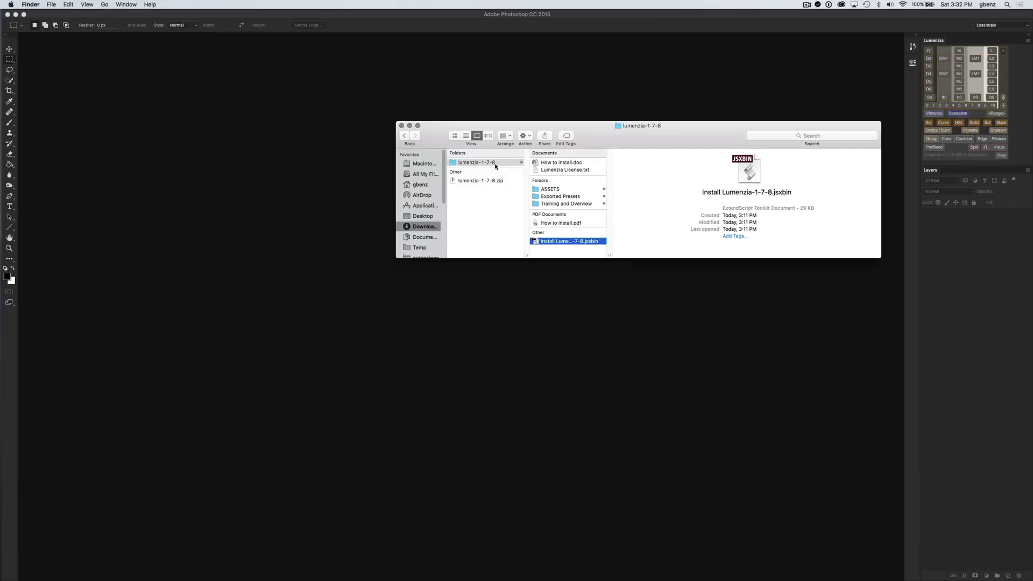
{"action": "double_click", "coordinate": [552, 163]}
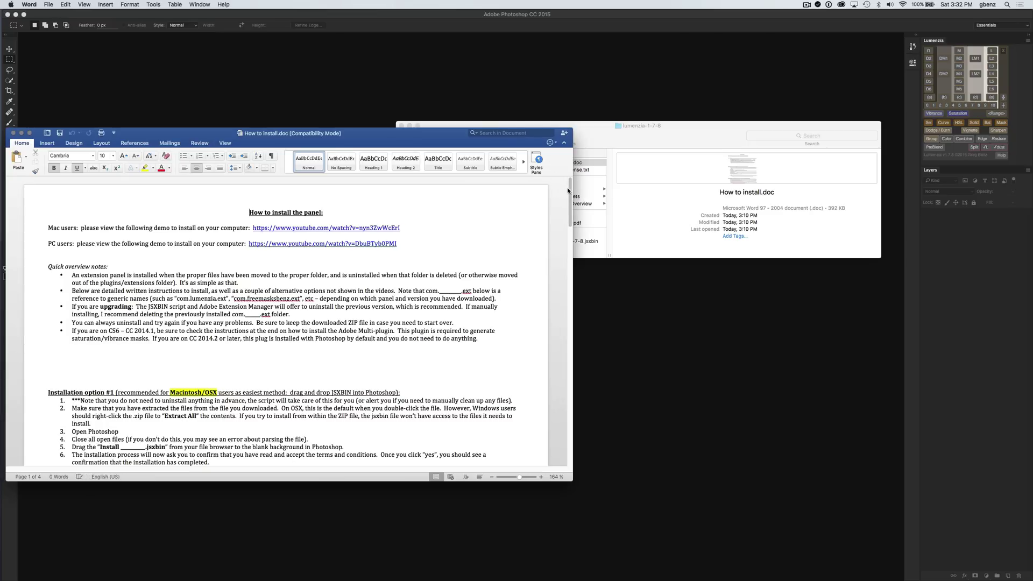
{"action": "left_click_drag", "start_coordinate": [569, 192], "coordinate": [565, 345]}
{"action": "scroll", "coordinate": [565, 346], "scroll_direction": "down", "scroll_amount": 5}
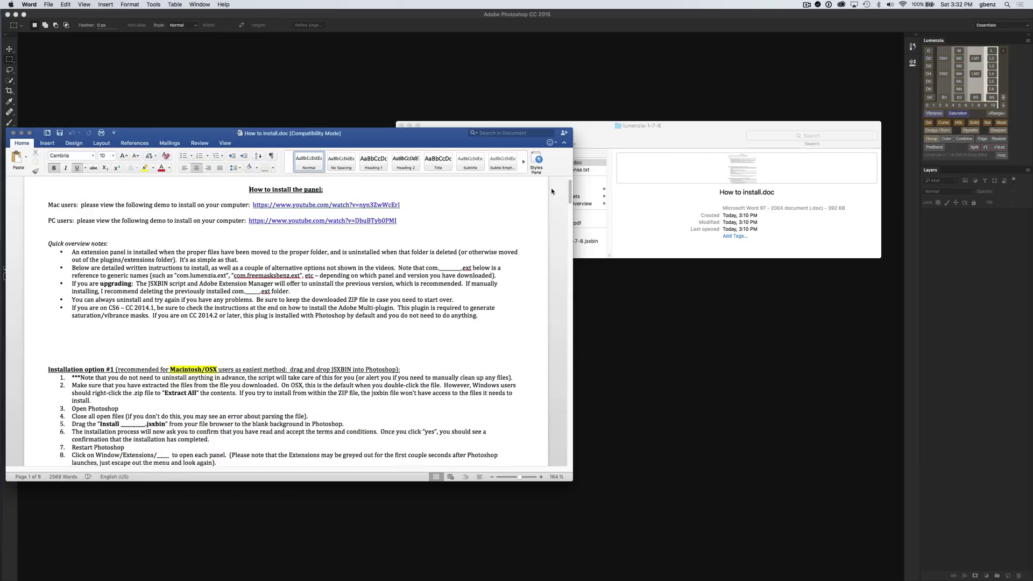
{"action": "left_click_drag", "start_coordinate": [569, 192], "coordinate": [566, 371]}
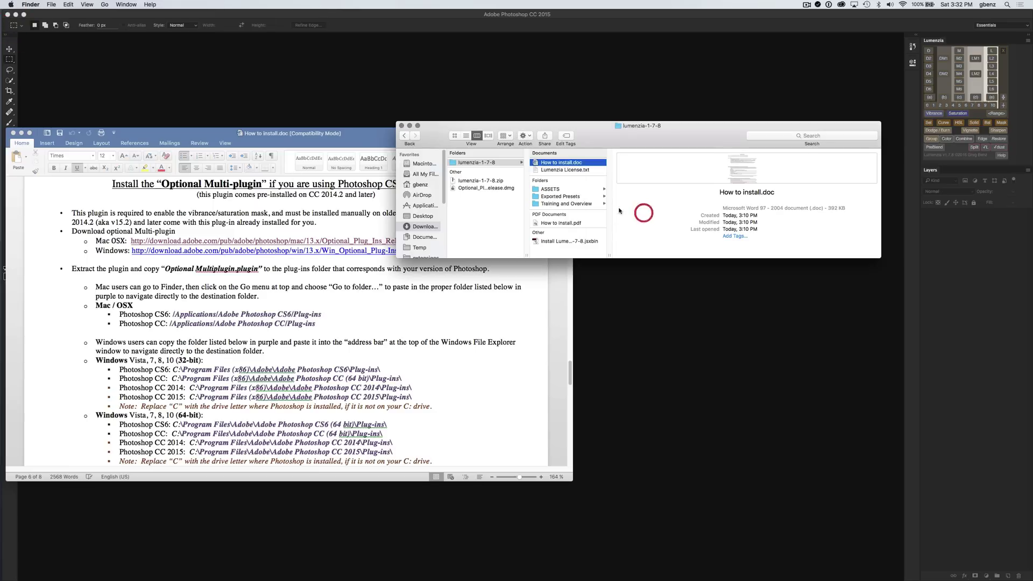
Step: Mount Optional_Plug_Ins_Release.dmg, reposition its window, and select Optional Multiplugin.plugin
{"action": "left_click", "coordinate": [474, 188]}
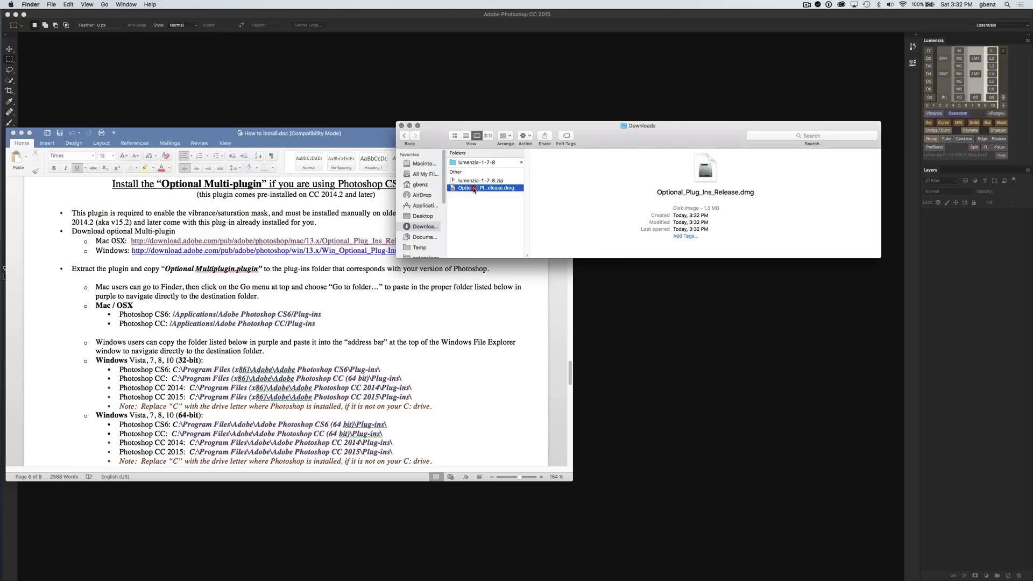
{"action": "double_click", "coordinate": [474, 188]}
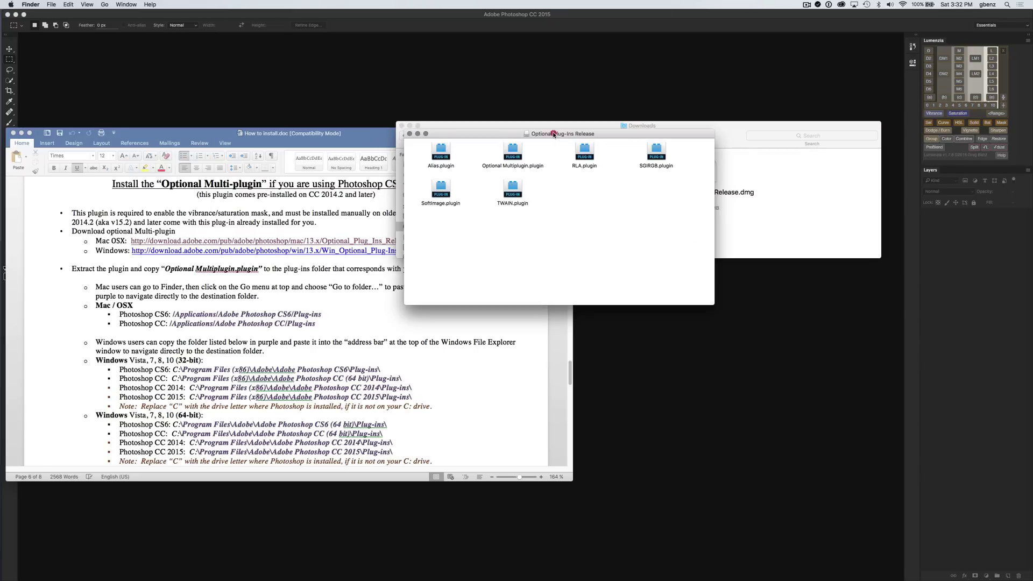
{"action": "left_click_drag", "start_coordinate": [545, 134], "coordinate": [671, 270]}
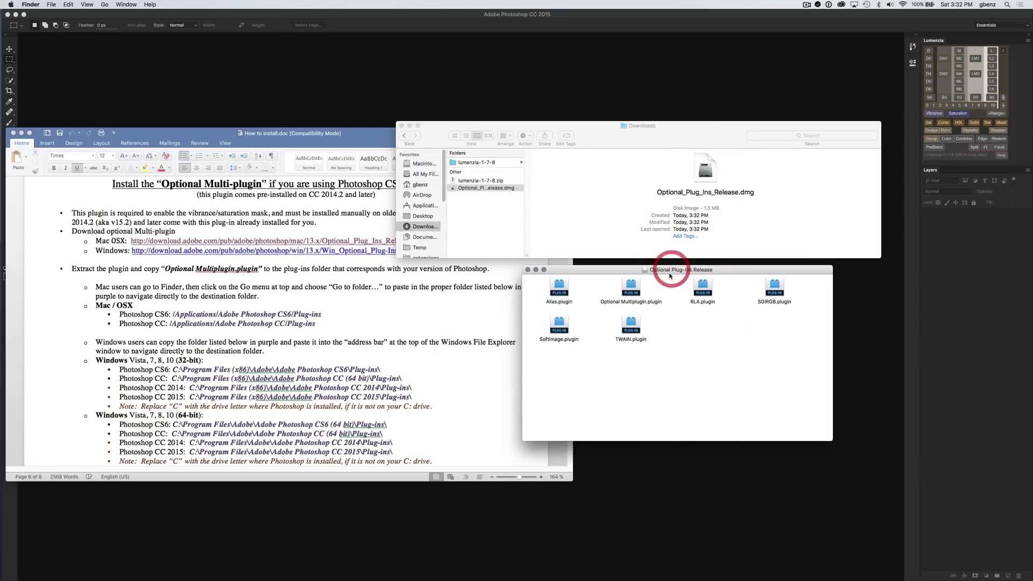
{"action": "left_click", "coordinate": [636, 302]}
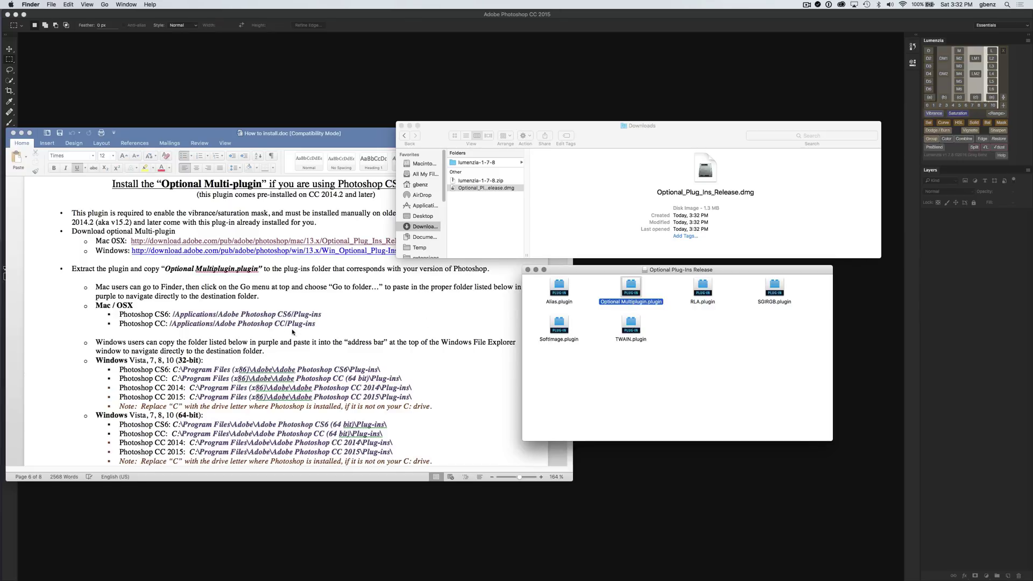
{"action": "left_click", "coordinate": [243, 331]}
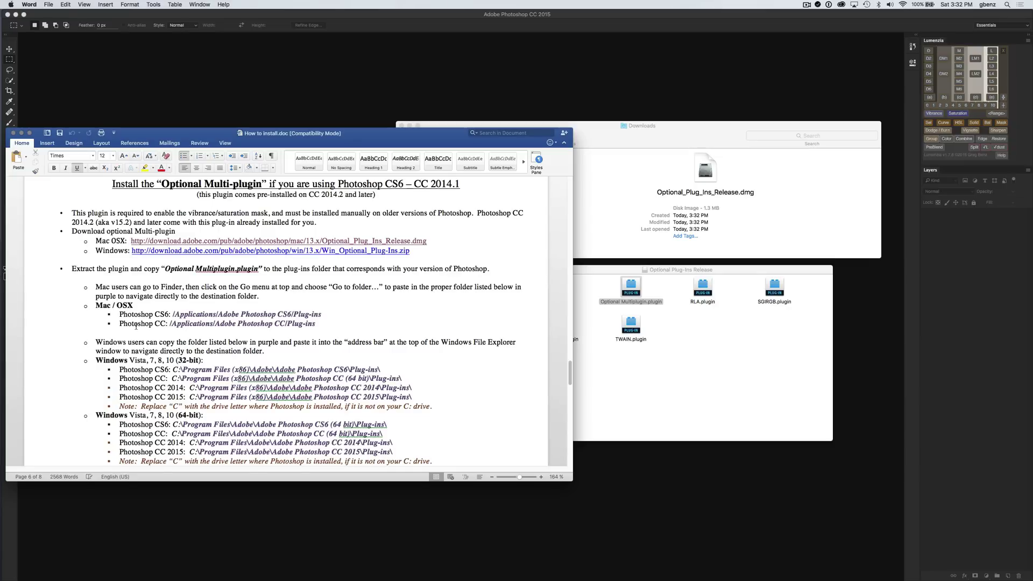
Step: Copy the path /Applications/Adobe Photoshop CC/Plug-ins from the Word document
{"action": "left_click", "coordinate": [170, 323]}
{"action": "left_click_drag", "start_coordinate": [170, 323], "coordinate": [313, 326]}
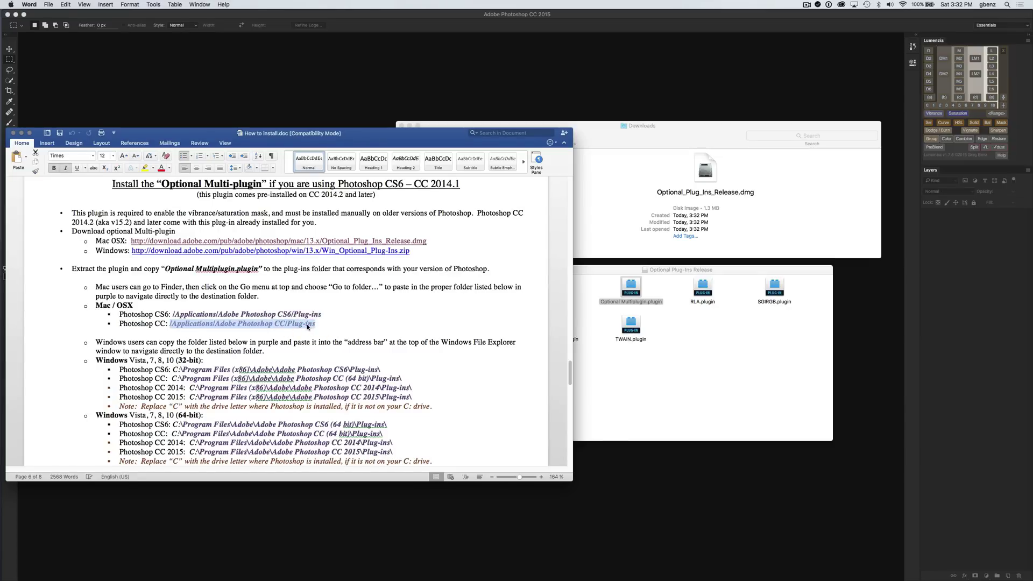
{"action": "right_click", "coordinate": [313, 326]}
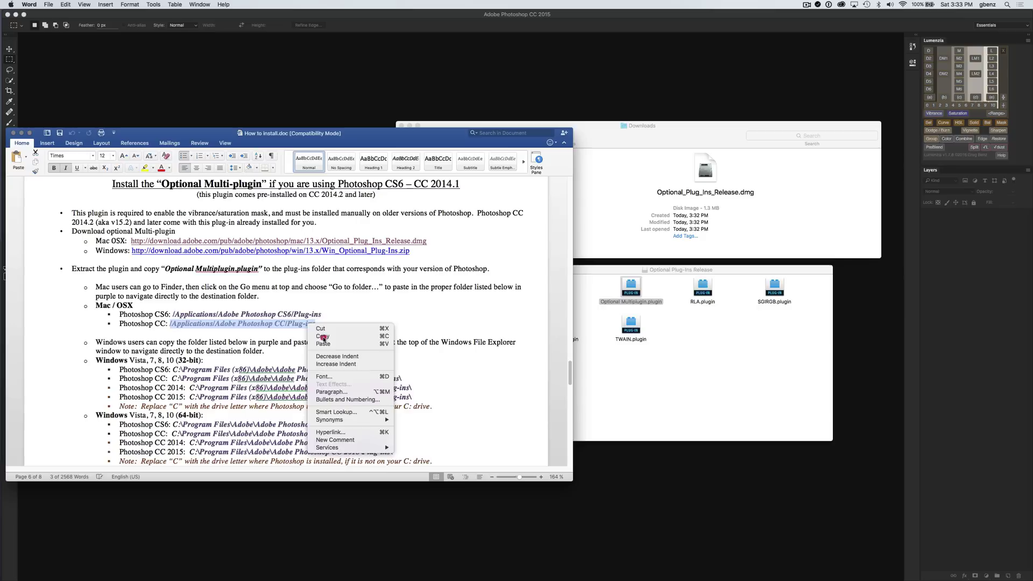
{"action": "left_click", "coordinate": [323, 336]}
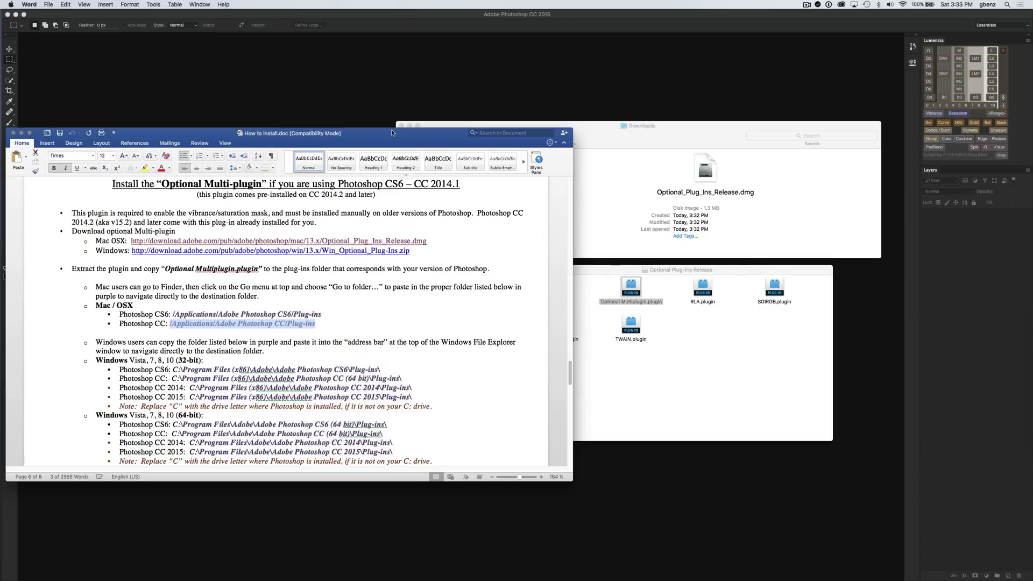
Step: Open a new Finder window on the home folder and move it up and left
{"action": "left_click", "coordinate": [617, 269]}
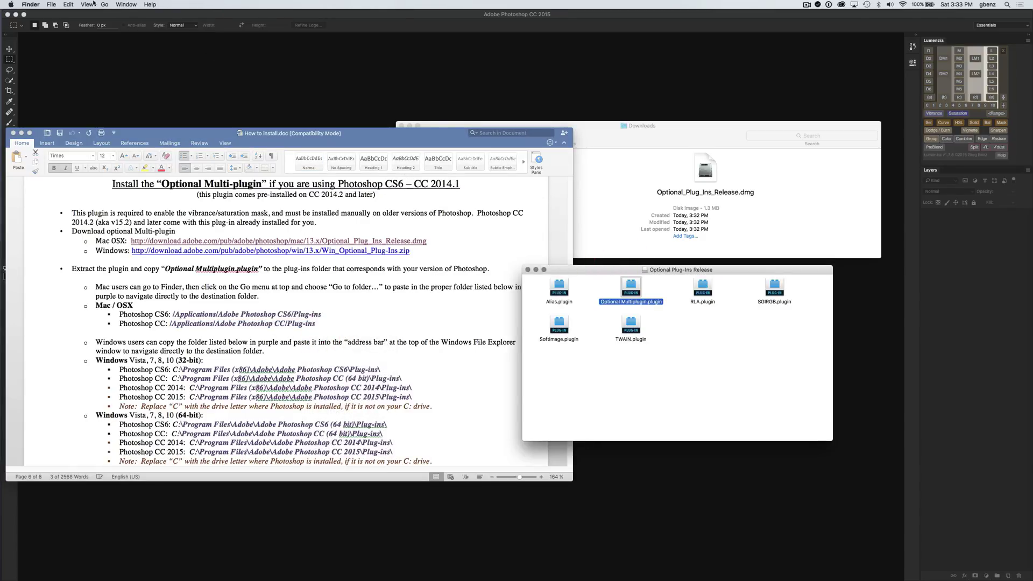
{"action": "left_click", "coordinate": [50, 5]}
{"action": "left_click", "coordinate": [56, 14]}
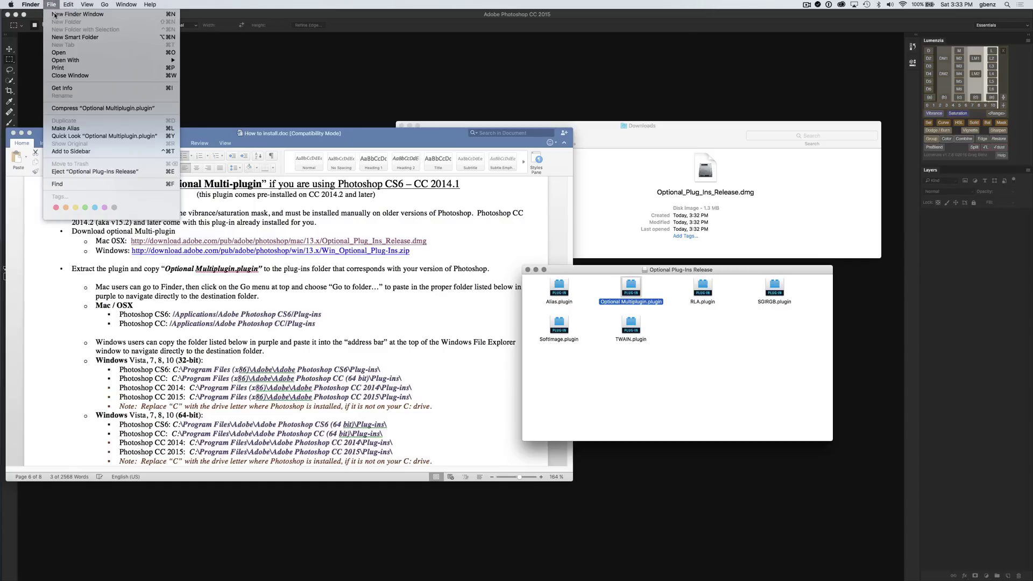
{"action": "left_click_drag", "start_coordinate": [622, 297], "coordinate": [594, 107]}
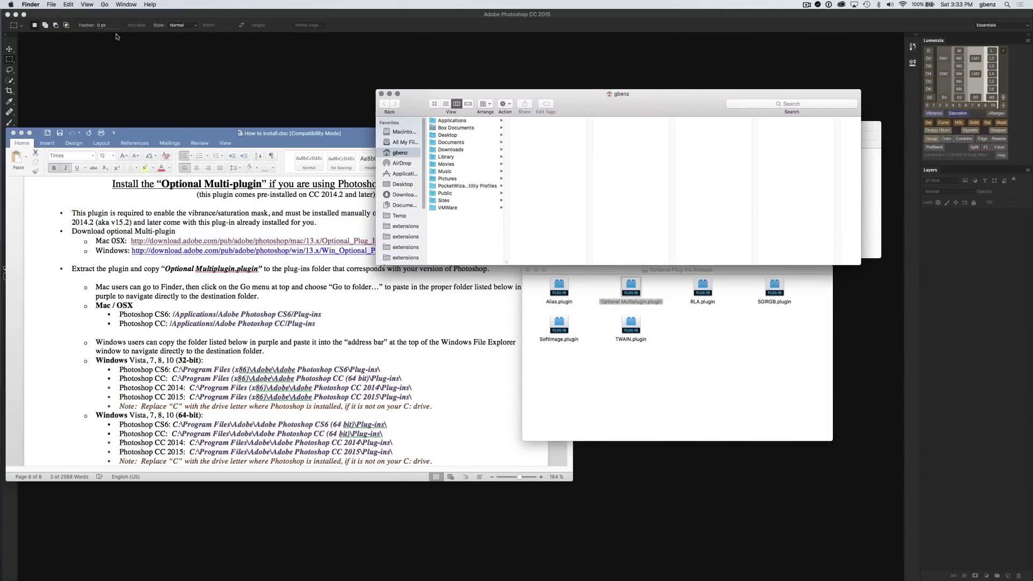
Step: Go to the Photoshop CC Plug-ins folder by pasting its path into Go to Folder
{"action": "left_click", "coordinate": [105, 4]}
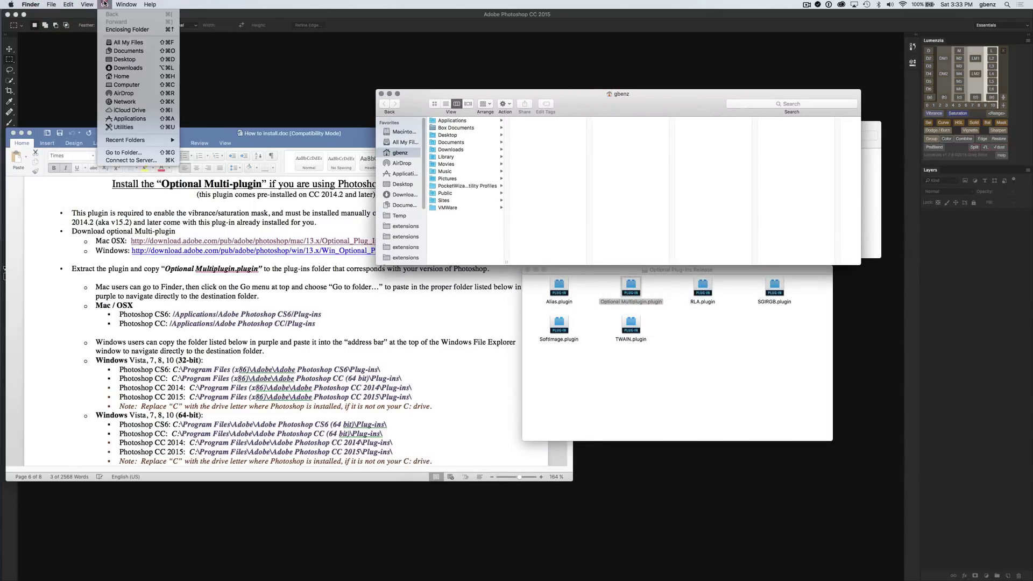
{"action": "left_click", "coordinate": [141, 153]}
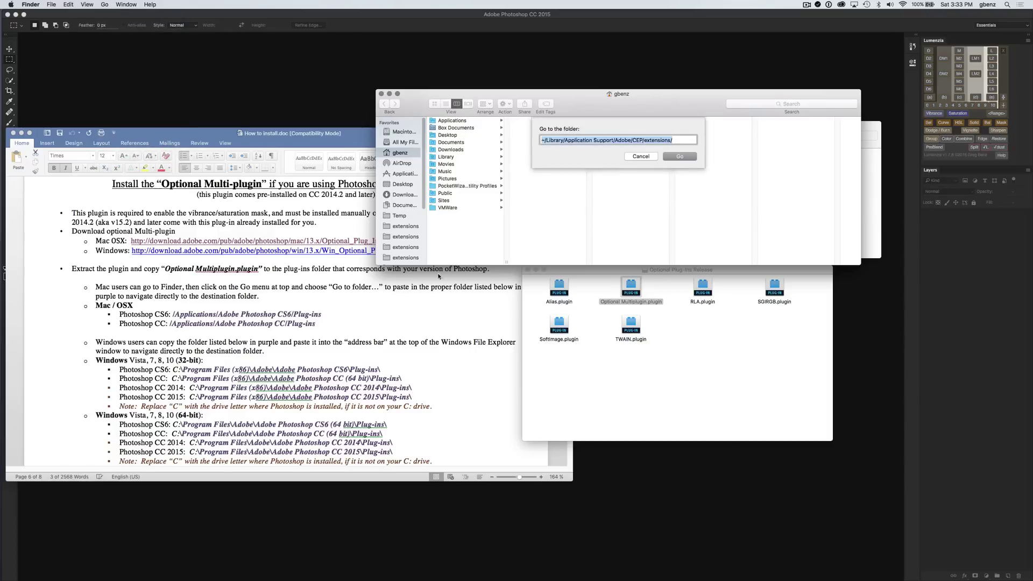
{"action": "right_click", "coordinate": [633, 139]}
{"action": "left_click", "coordinate": [654, 182]}
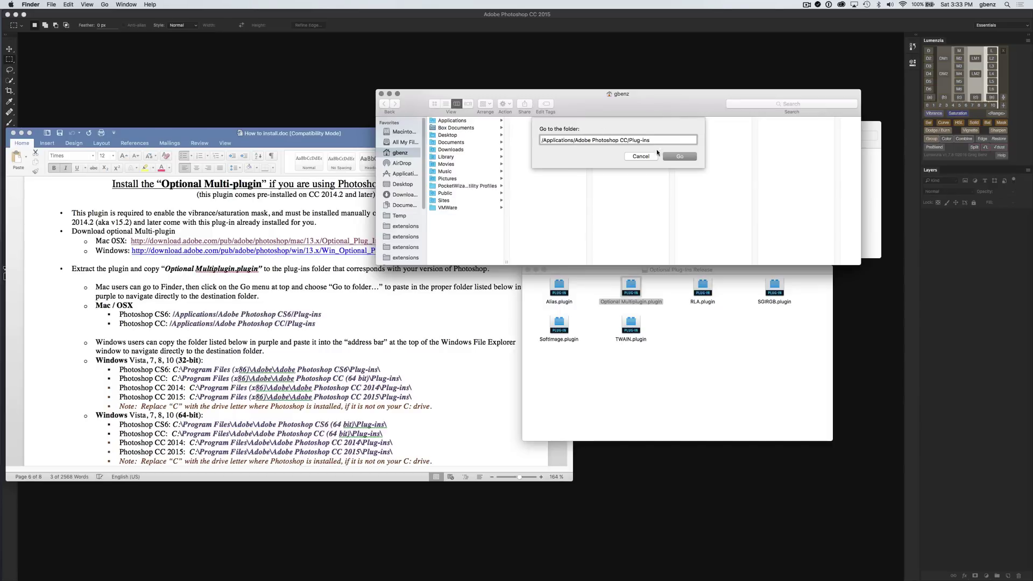
{"action": "left_click", "coordinate": [677, 156]}
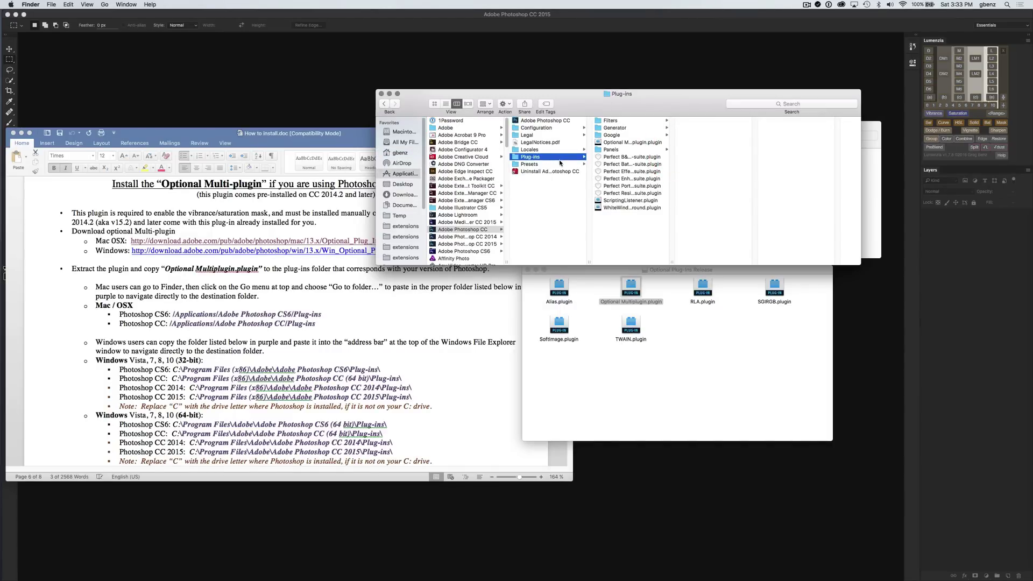
Step: Copy Optional Multiplugin.plugin into Plug-ins, replacing the existing copy
{"action": "left_click", "coordinate": [631, 143]}
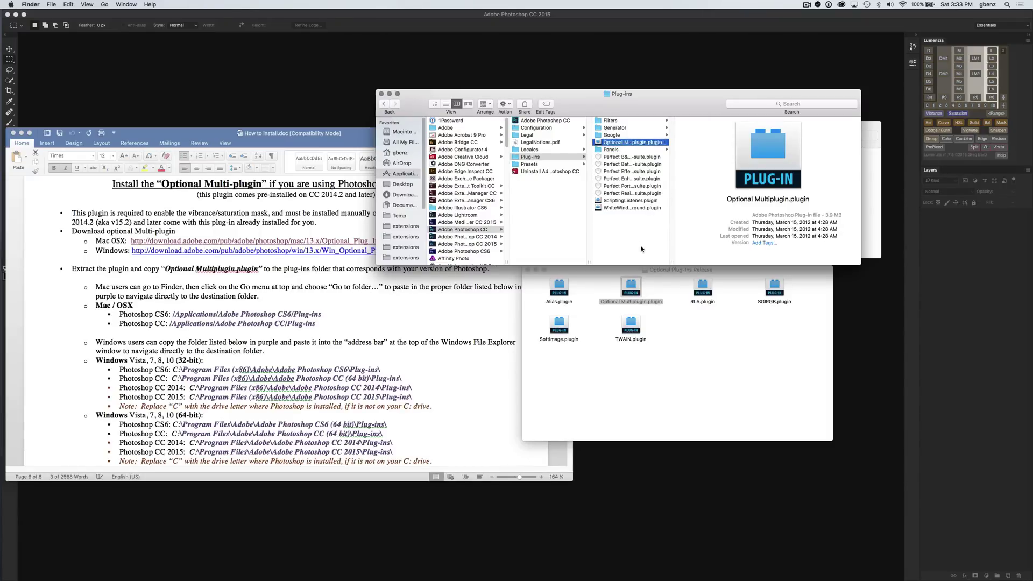
{"action": "left_click_drag", "start_coordinate": [631, 294], "coordinate": [626, 244]}
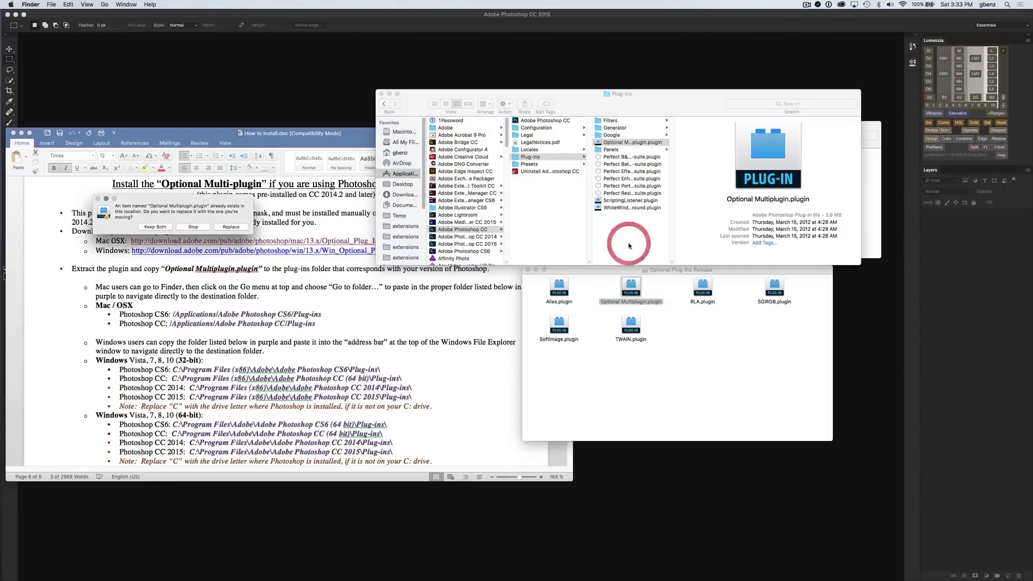
{"action": "left_click", "coordinate": [230, 226]}
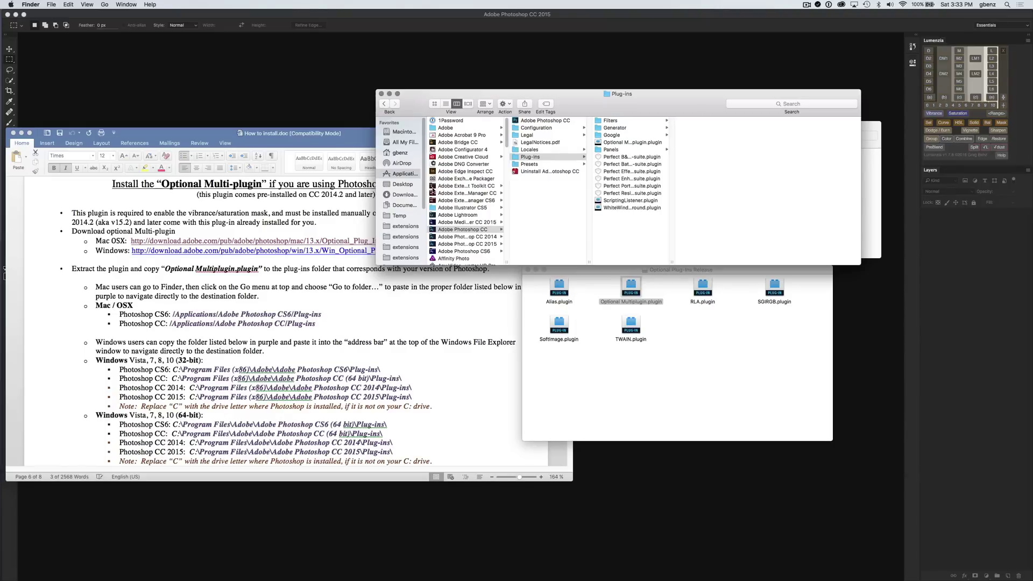
Step: Switch to Photoshop and create a new blank Untitled-1 document with default settings
{"action": "left_click", "coordinate": [336, 106]}
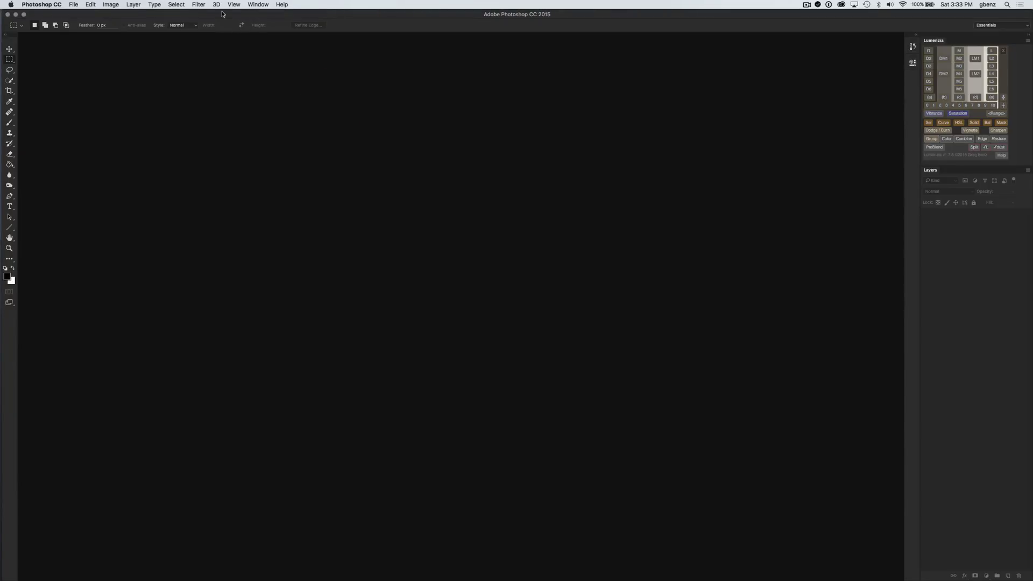
{"action": "left_click", "coordinate": [73, 4]}
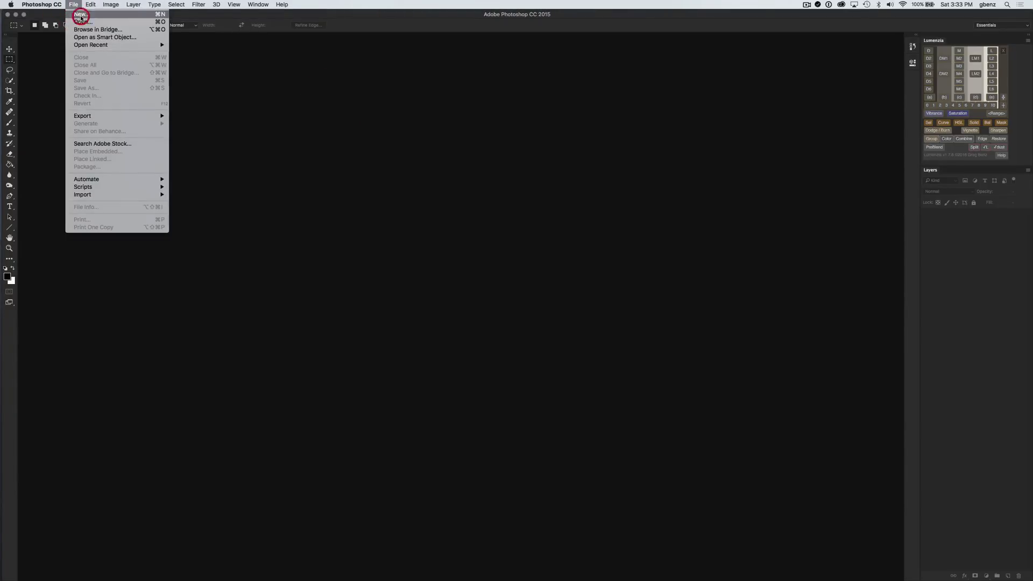
{"action": "left_click", "coordinate": [80, 16]}
{"action": "left_click", "coordinate": [407, 172]}
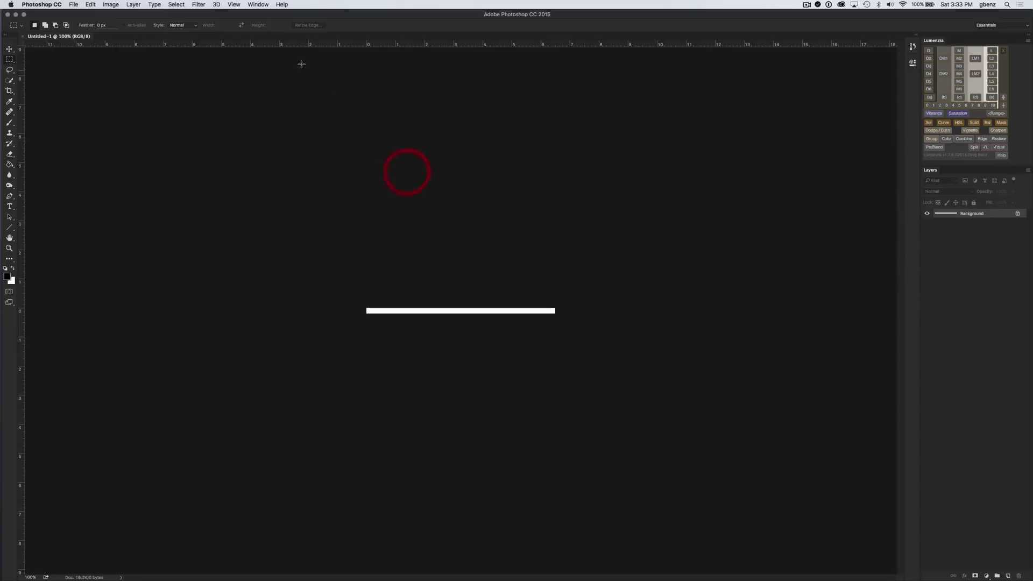
Step: Inspect the Filter > Other submenu for the HSB/HSL filter, then dismiss the menu
{"action": "left_click", "coordinate": [198, 4]}
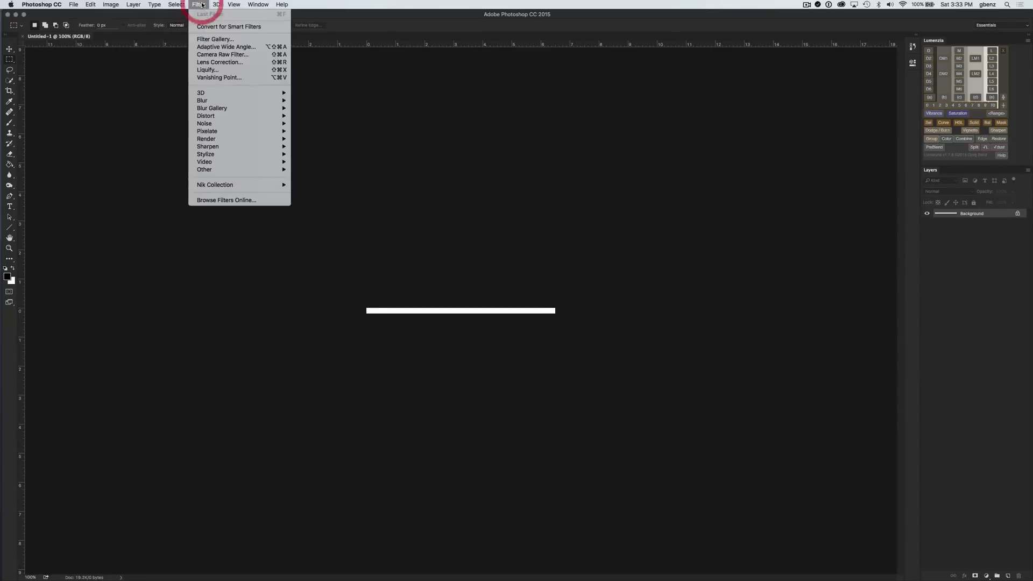
{"action": "mouse_move", "coordinate": [222, 173]}
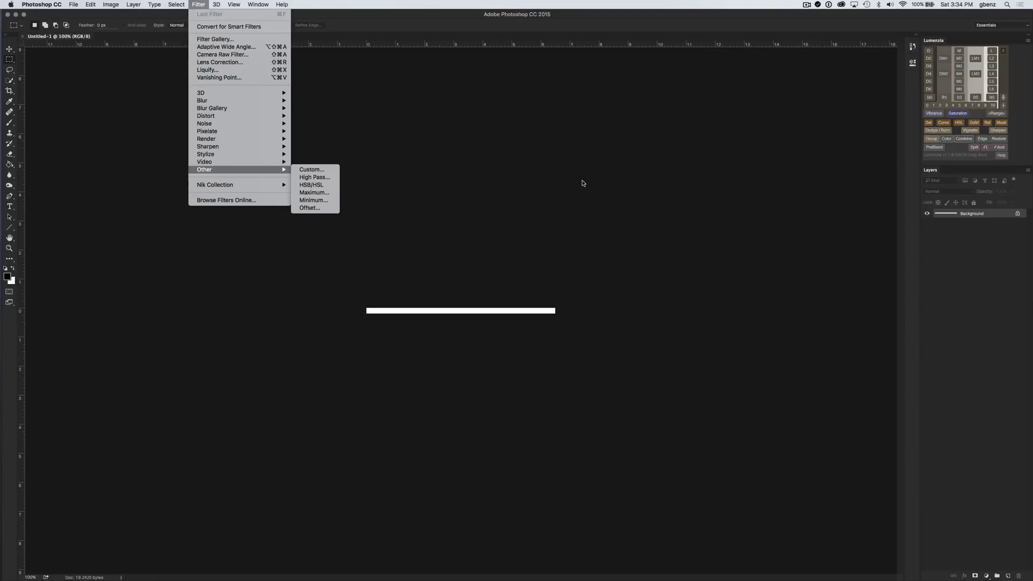
{"action": "left_click", "coordinate": [582, 183]}
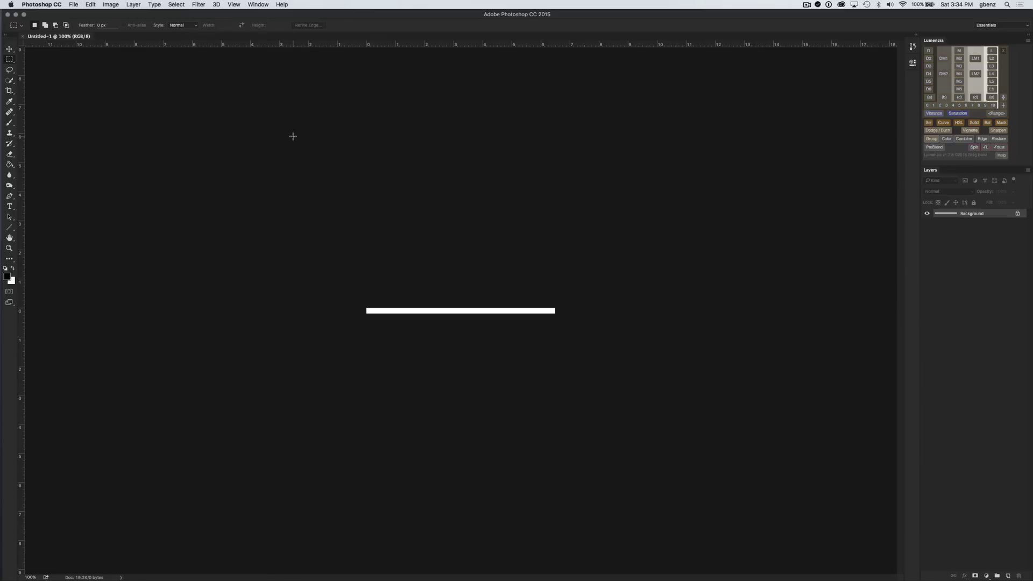
Step: Close Untitled-1, switch to Finder, and close the Plug-ins and Optional Plug-Ins Release windows
{"action": "left_click", "coordinate": [22, 36]}
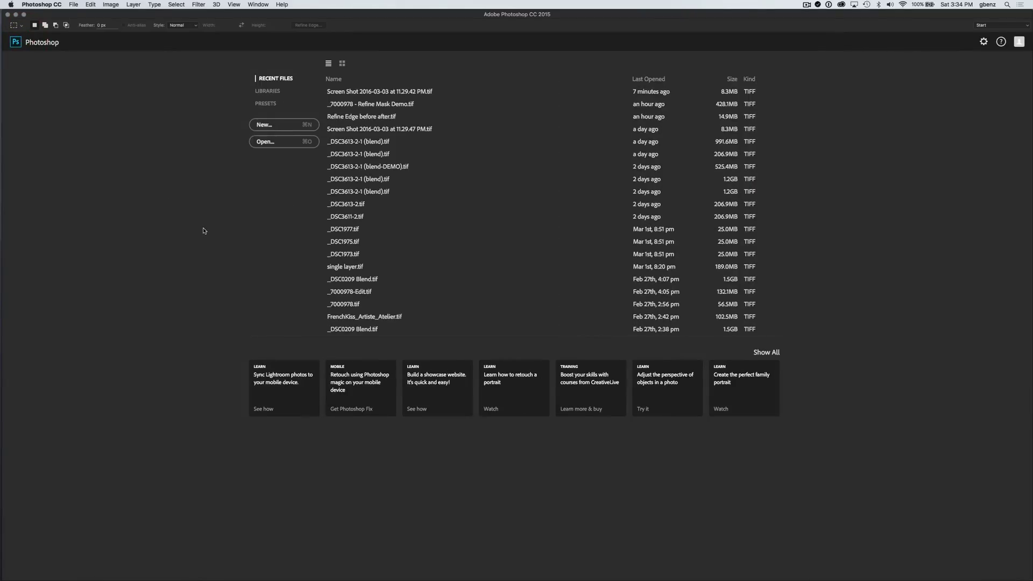
{"action": "key", "text": "Escape"}
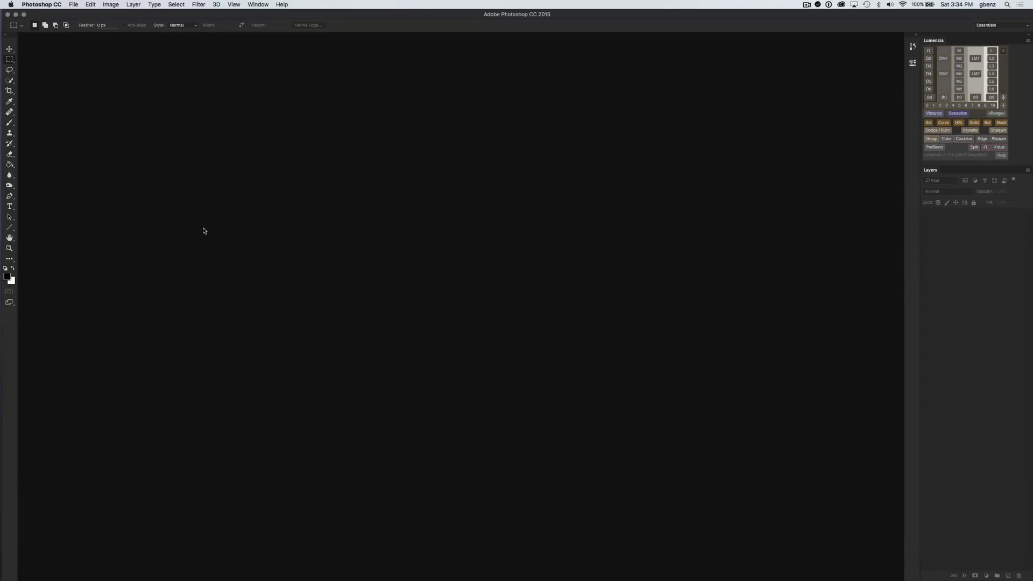
{"action": "key", "text": "super+Tab"}
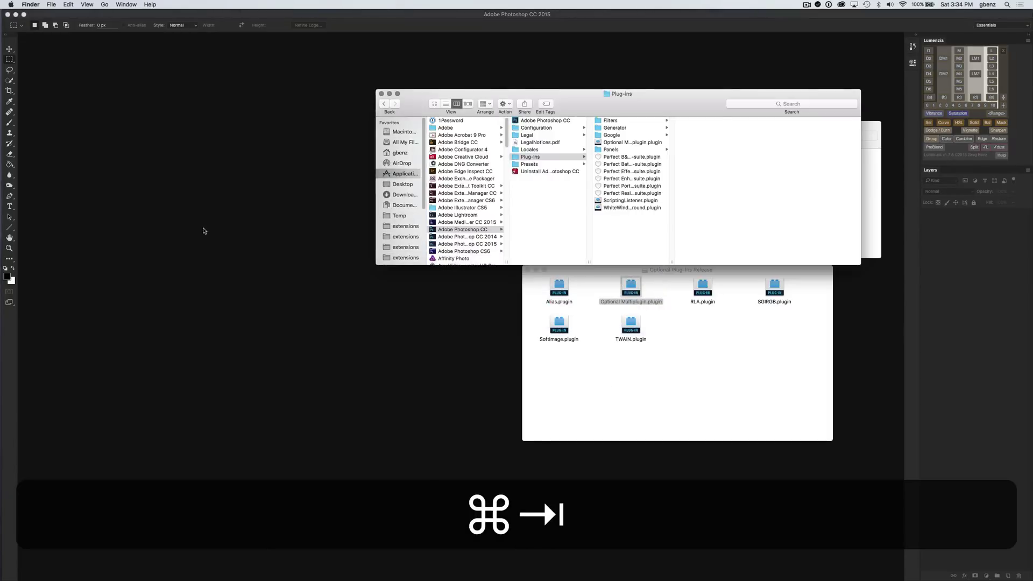
{"action": "left_click", "coordinate": [535, 203]}
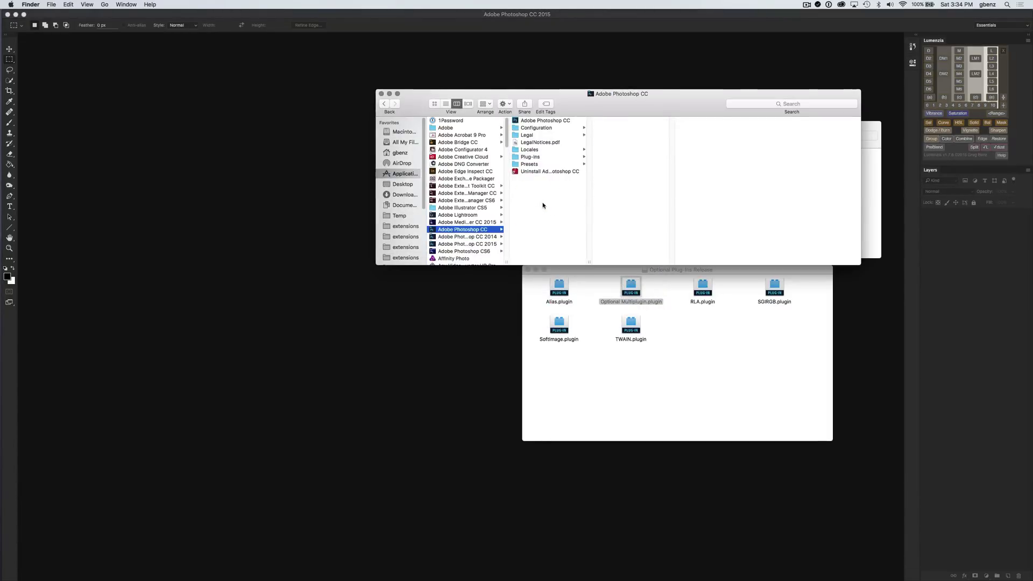
{"action": "key", "text": "super+w"}
{"action": "left_click", "coordinate": [639, 367]}
{"action": "key", "text": "super+w"}
Step: Open lumenzia-1-7-8 in Downloads, try its installer script in Photoshop, then quit it
{"action": "left_click", "coordinate": [486, 162]}
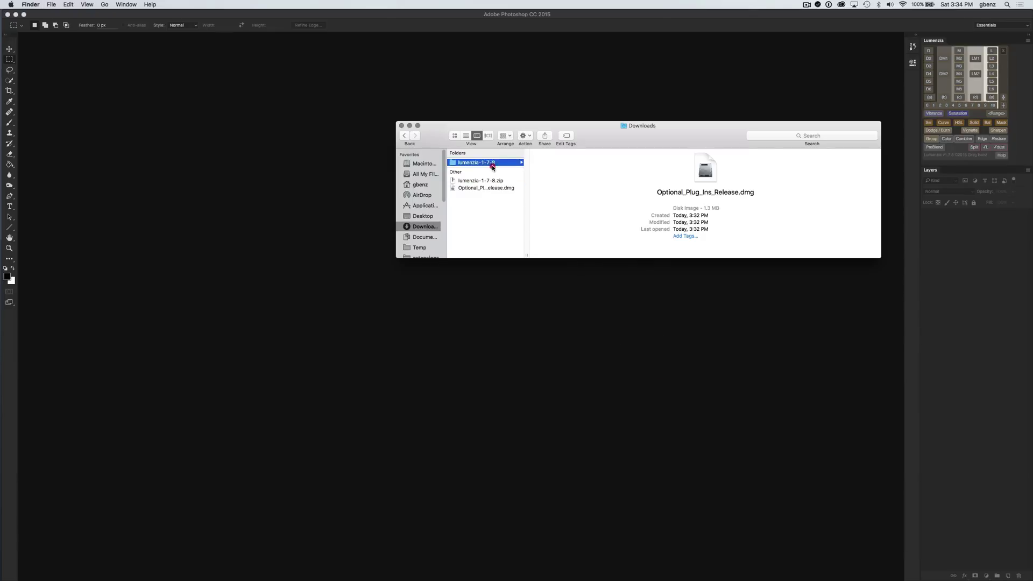
{"action": "left_click", "coordinate": [557, 241]}
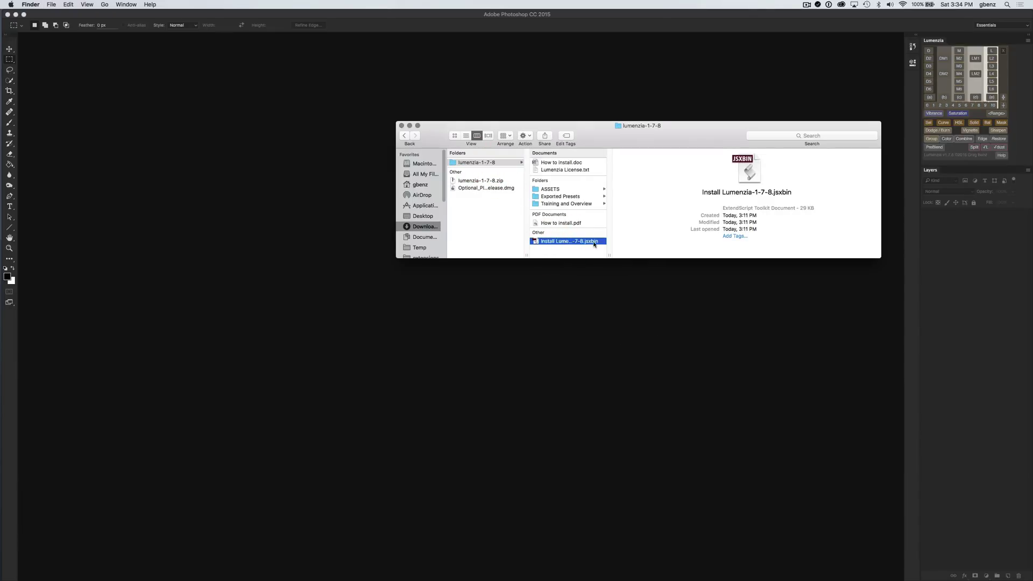
{"action": "left_click", "coordinate": [595, 242]}
{"action": "left_click_drag", "start_coordinate": [562, 242], "coordinate": [498, 337]}
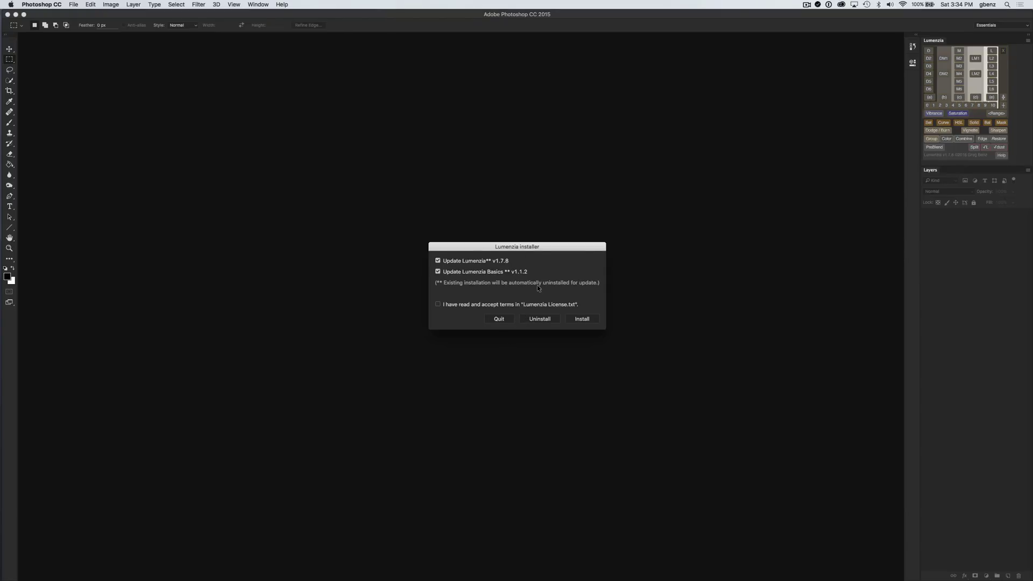
{"action": "left_click", "coordinate": [498, 319]}
Step: Back in Finder, move the window up-left and open the ASSETS folder
{"action": "key", "text": "super+Tab"}
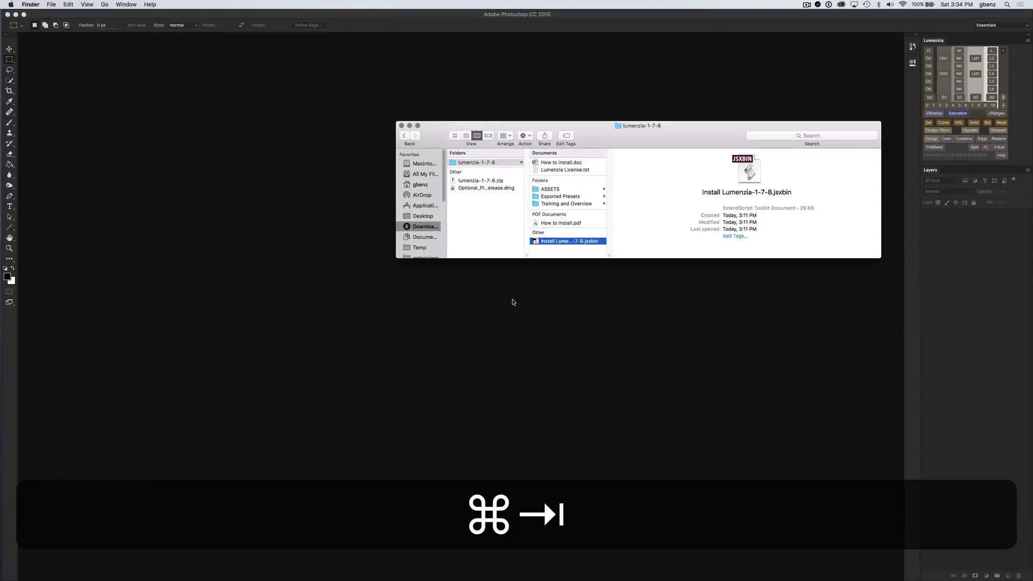
{"action": "left_click", "coordinate": [637, 136]}
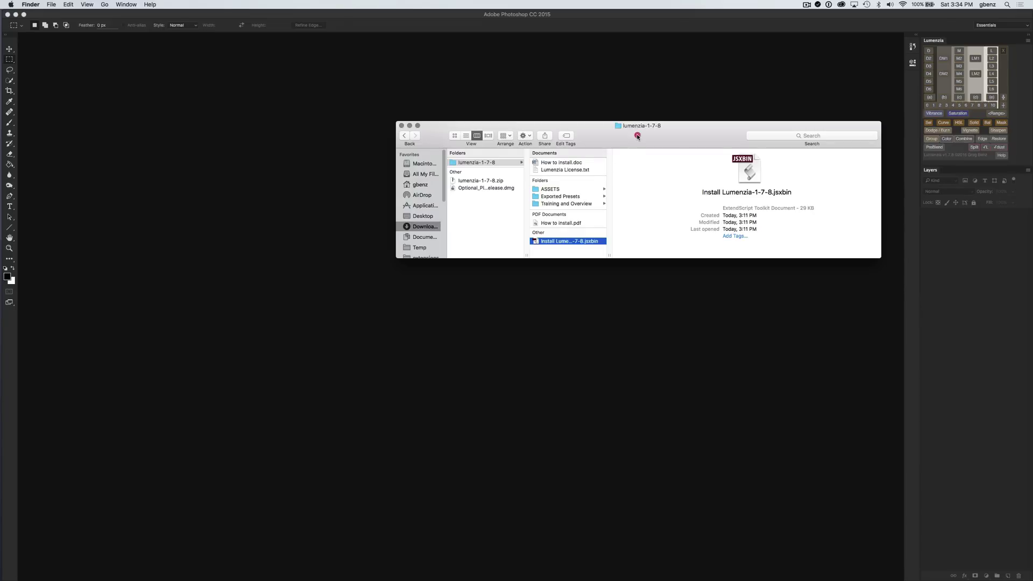
{"action": "left_click_drag", "start_coordinate": [637, 136], "coordinate": [599, 124]}
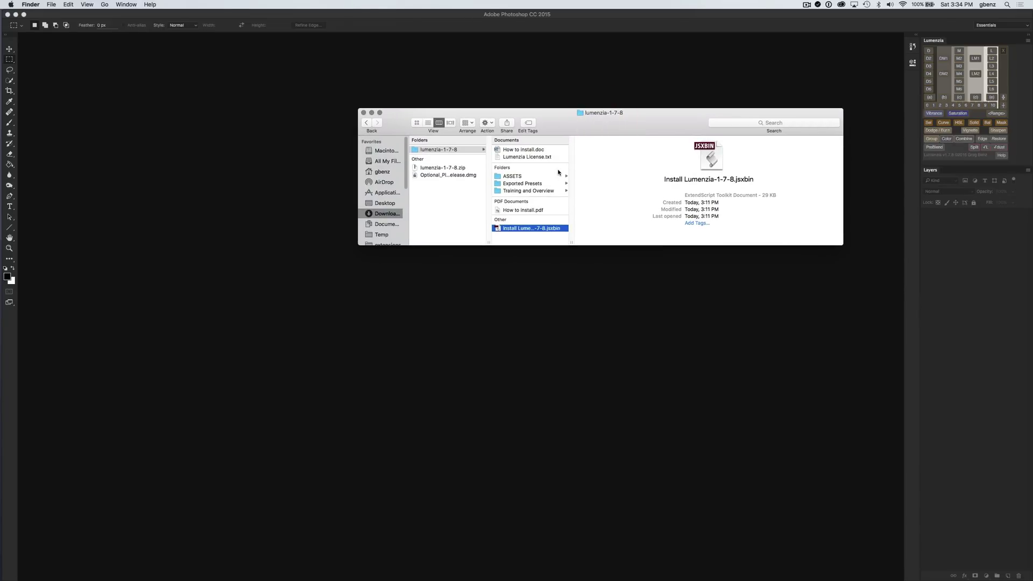
{"action": "left_click", "coordinate": [516, 176]}
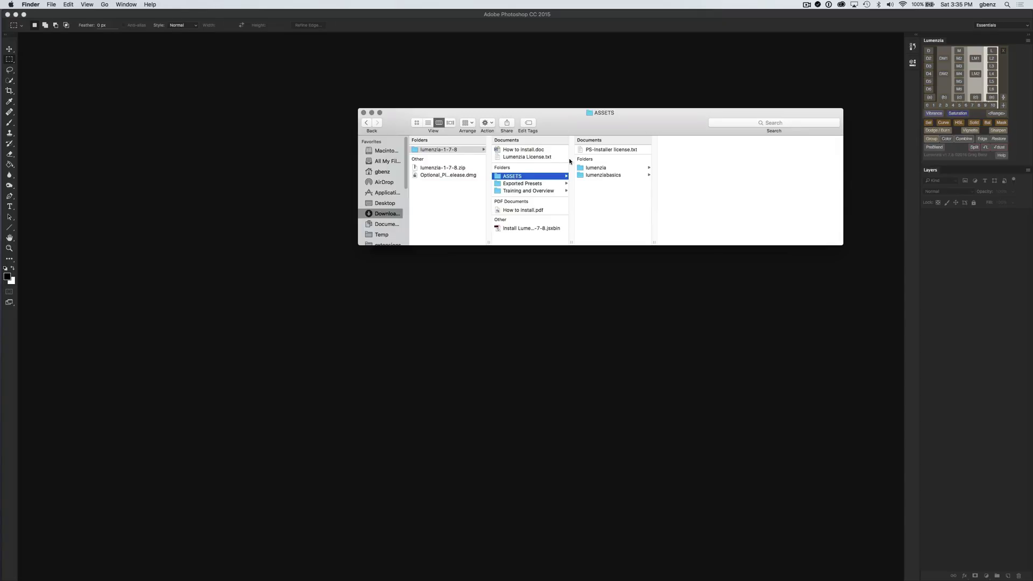
Step: Browse lumenzia > Flash > Lumenzia, then lumenzia > HTML > com.lumenzia.ext in column view
{"action": "left_click", "coordinate": [597, 170]}
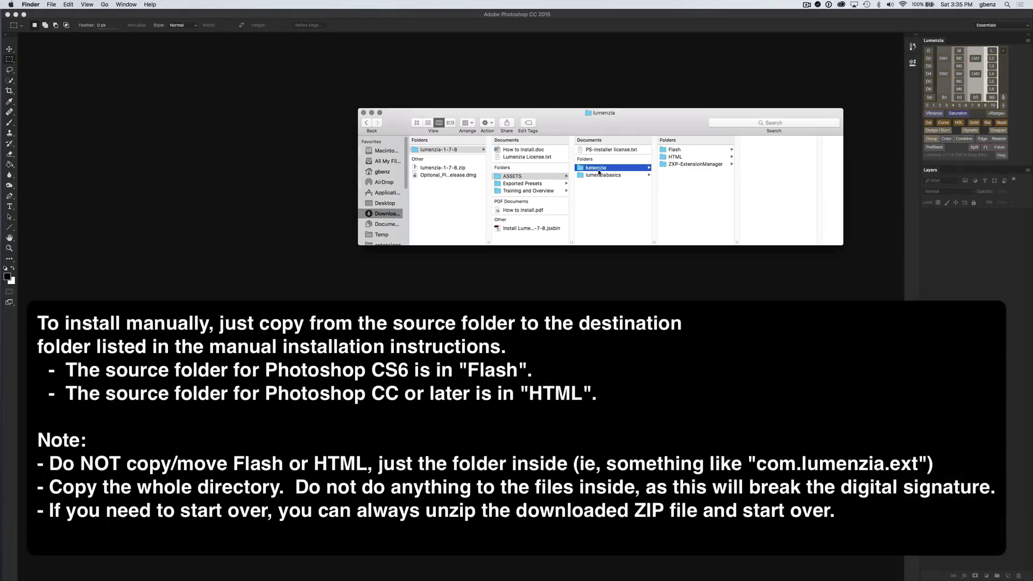
{"action": "left_click", "coordinate": [678, 150]}
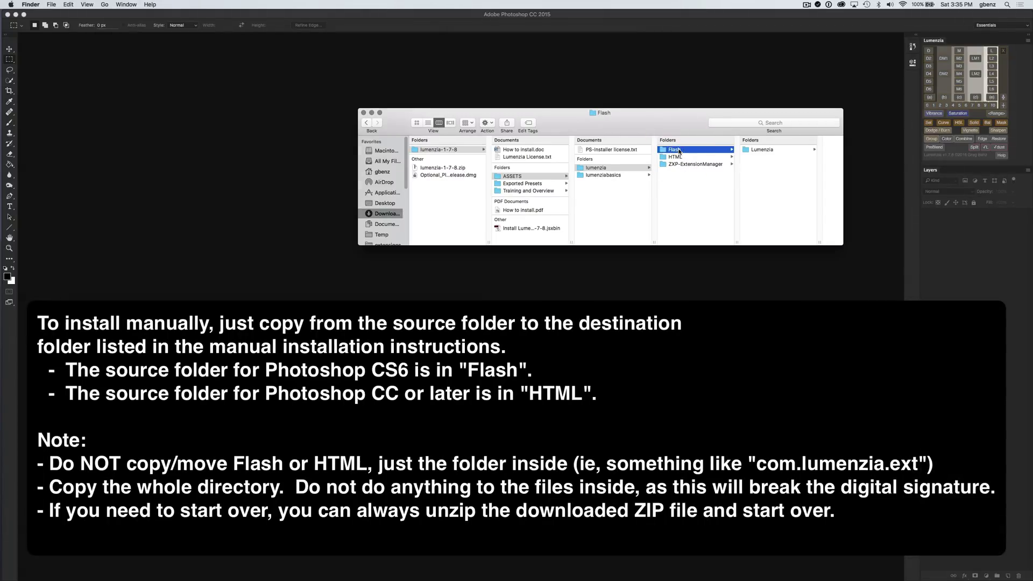
{"action": "left_click", "coordinate": [761, 150]}
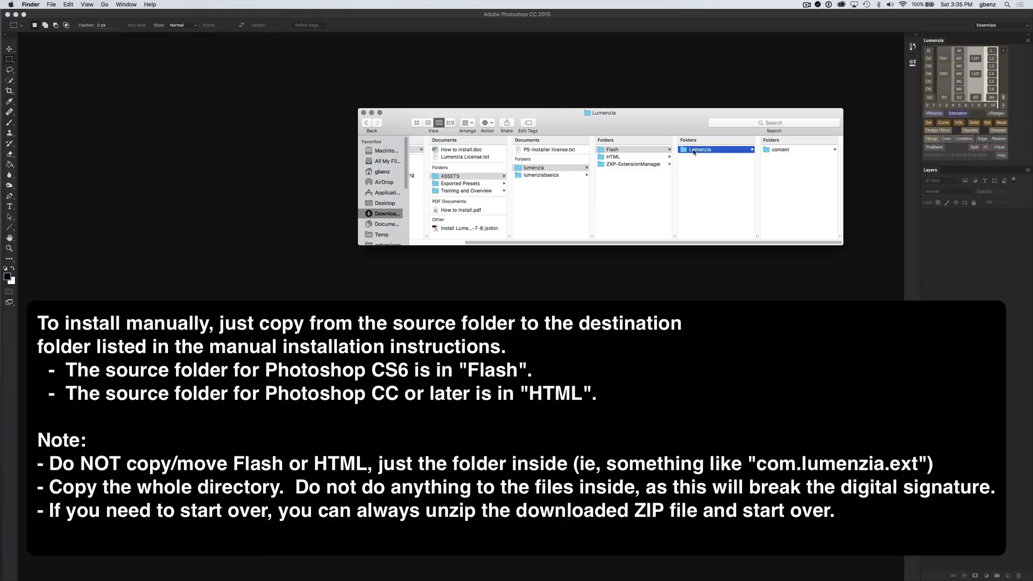
{"action": "left_click", "coordinate": [618, 158]}
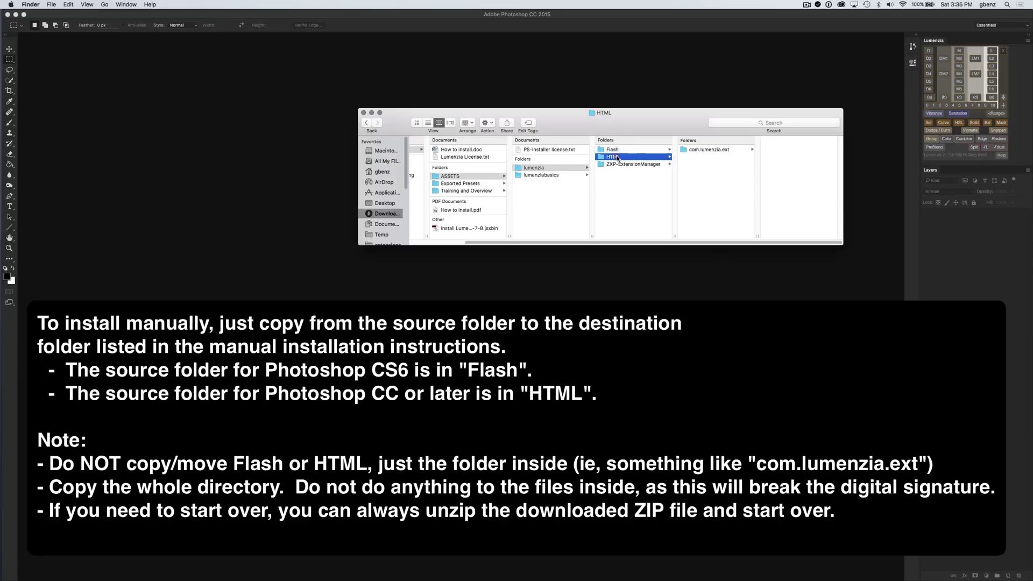
{"action": "left_click", "coordinate": [702, 150]}
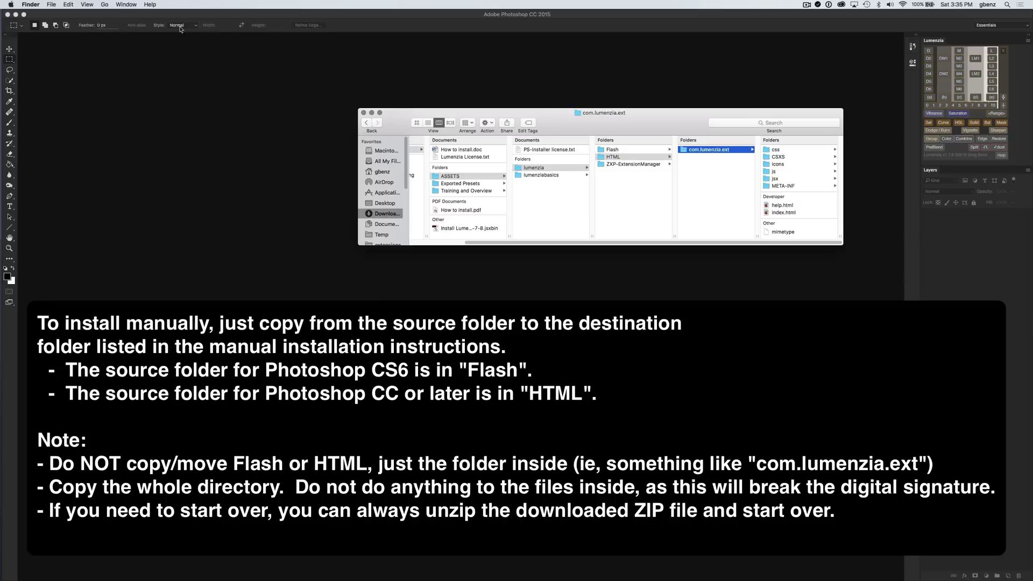
{"action": "left_click", "coordinate": [52, 5]}
Step: Open a second Finder window, move it down, and return to Word
{"action": "left_click", "coordinate": [70, 14]}
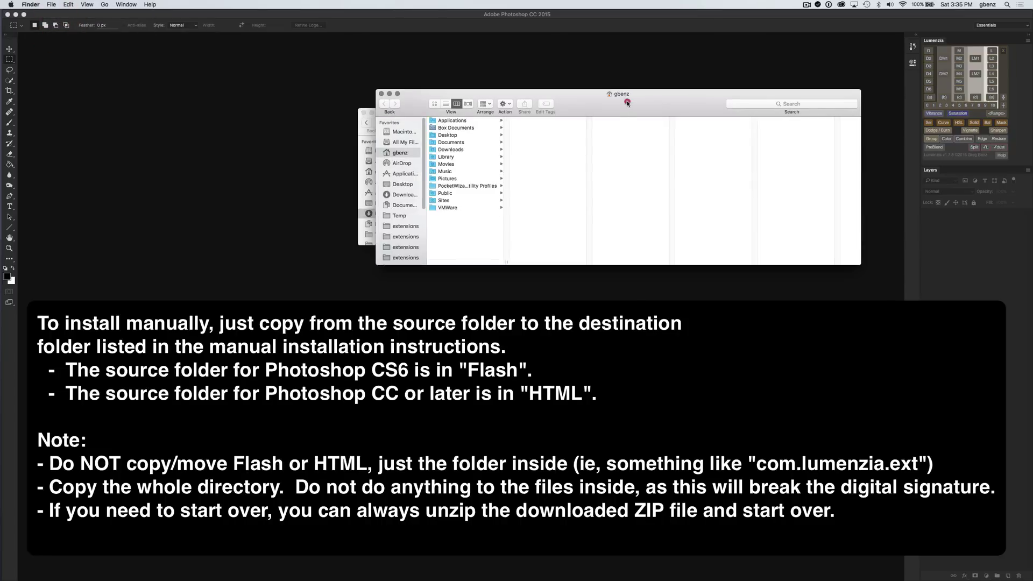
{"action": "left_click_drag", "start_coordinate": [627, 103], "coordinate": [631, 284]}
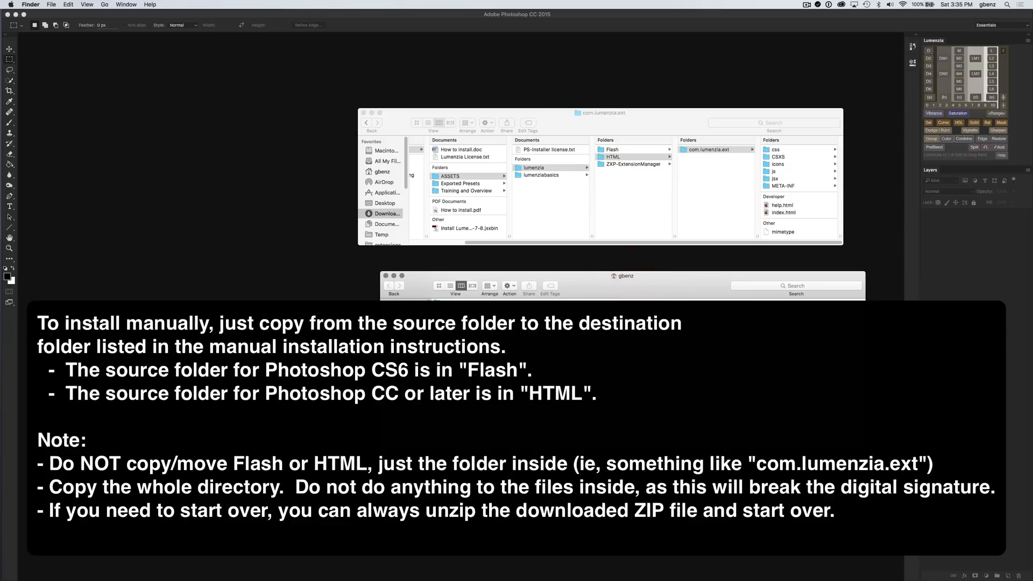
{"action": "key", "text": "super+Tab"}
{"action": "key", "text": "super+Tab"}
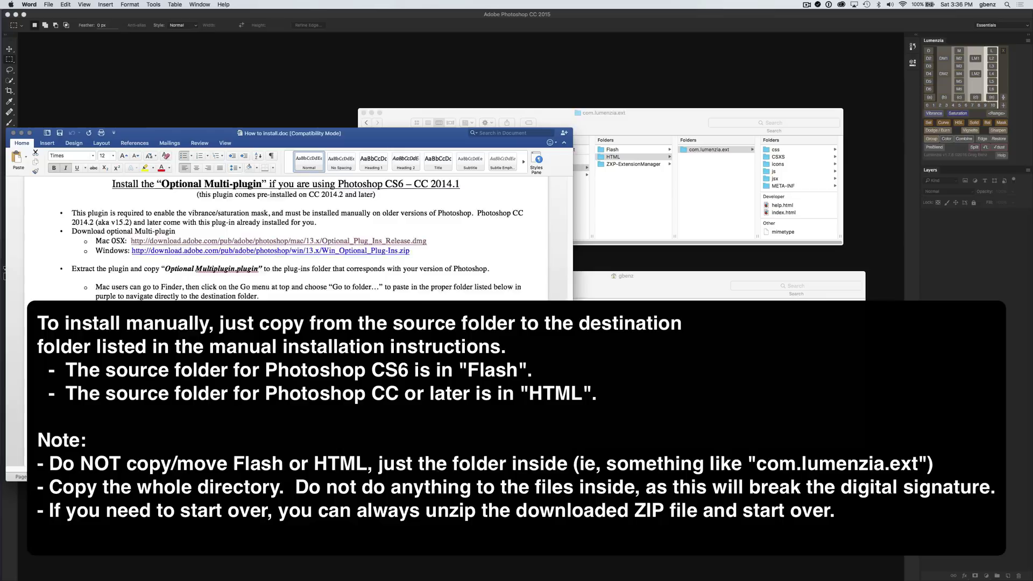
Step: Select the Photoshop CC path ~/Library/Application Support/Adobe/CEPServiceManager4/extensions/ for copying
{"action": "scroll", "coordinate": [285, 237], "scroll_direction": "down", "scroll_amount": 10}
{"action": "scroll", "coordinate": [567, 295], "scroll_direction": "up", "scroll_amount": 3}
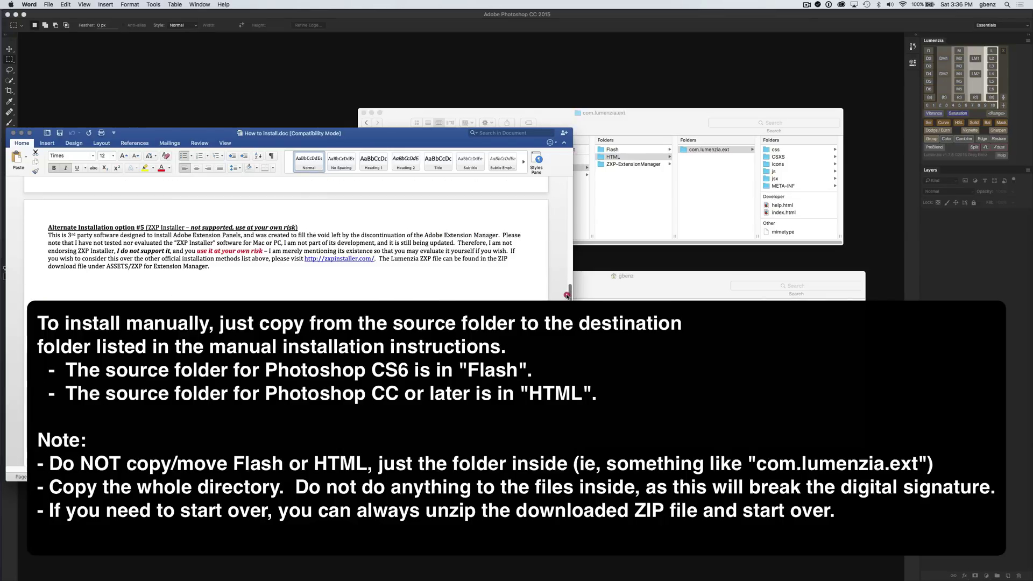
{"action": "left_click_drag", "start_coordinate": [566, 297], "coordinate": [567, 264]}
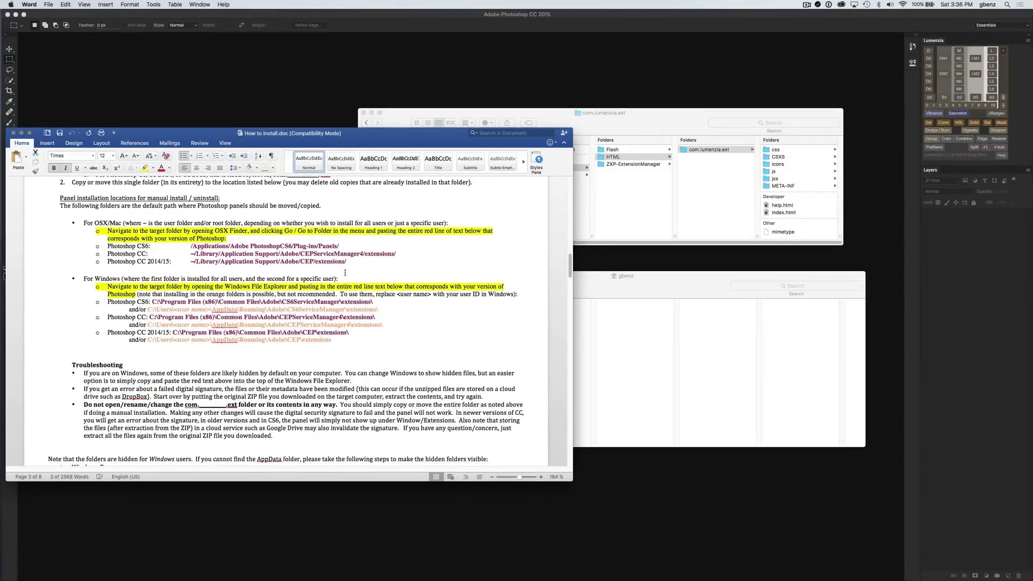
{"action": "left_click", "coordinate": [191, 254]}
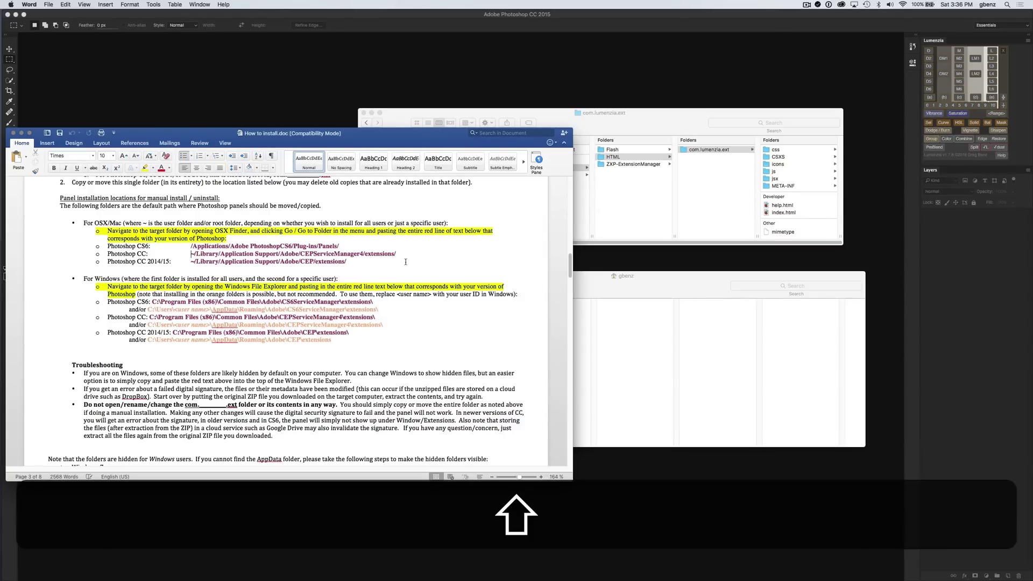
{"action": "left_click", "coordinate": [398, 254], "text": "shift"}
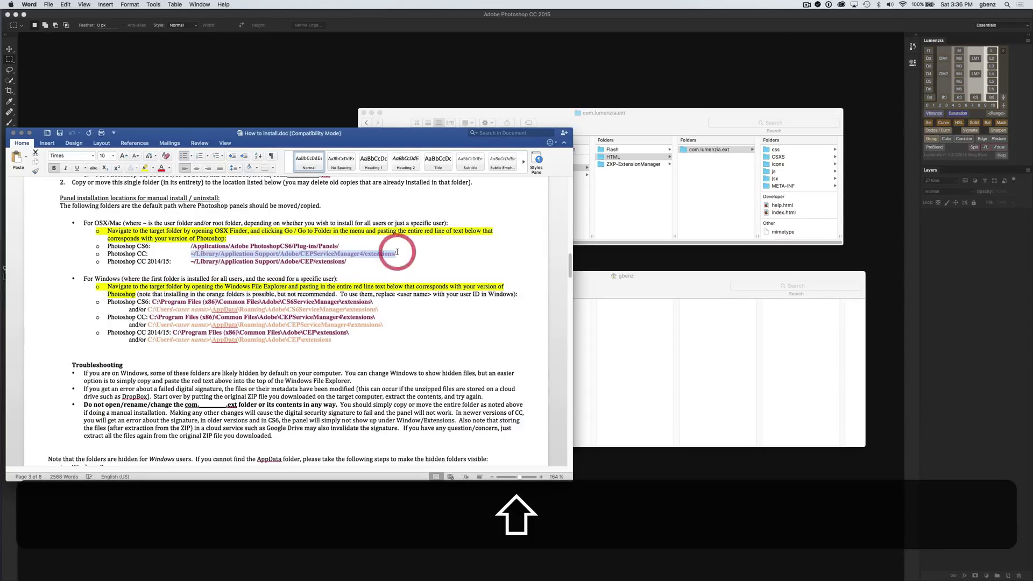
{"action": "right_click", "coordinate": [363, 255]}
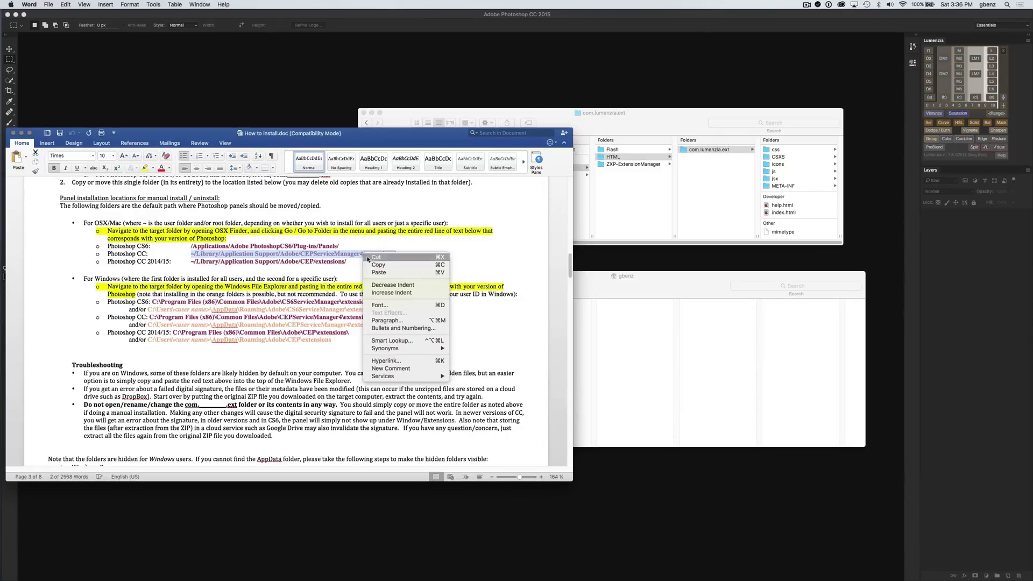
Step: Copy the Photoshop CC path and open CEPServiceManager4/extensions in Finder via Go to Folder
{"action": "left_click", "coordinate": [371, 259]}
{"action": "left_click", "coordinate": [575, 275]}
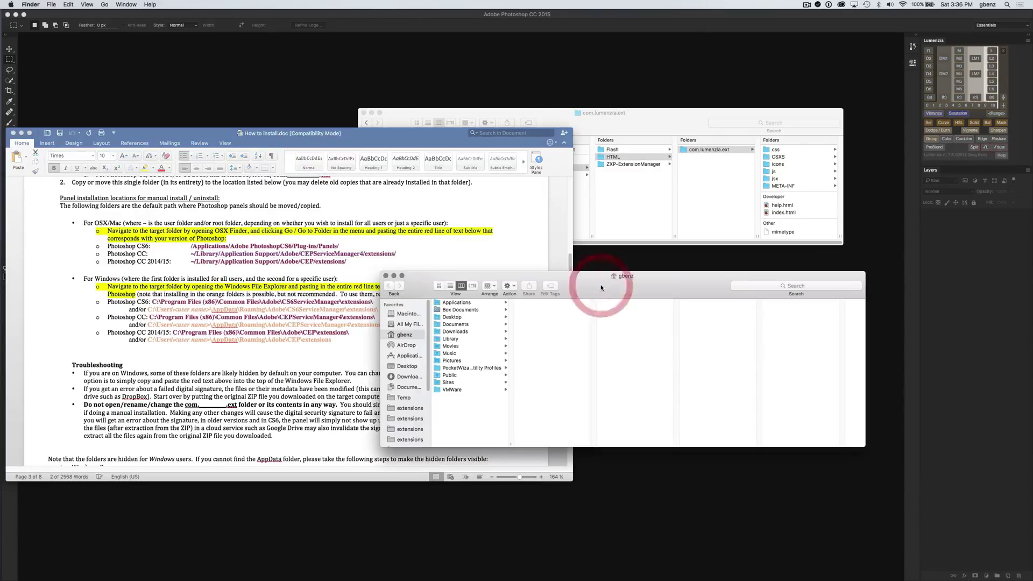
{"action": "left_click", "coordinate": [105, 4]}
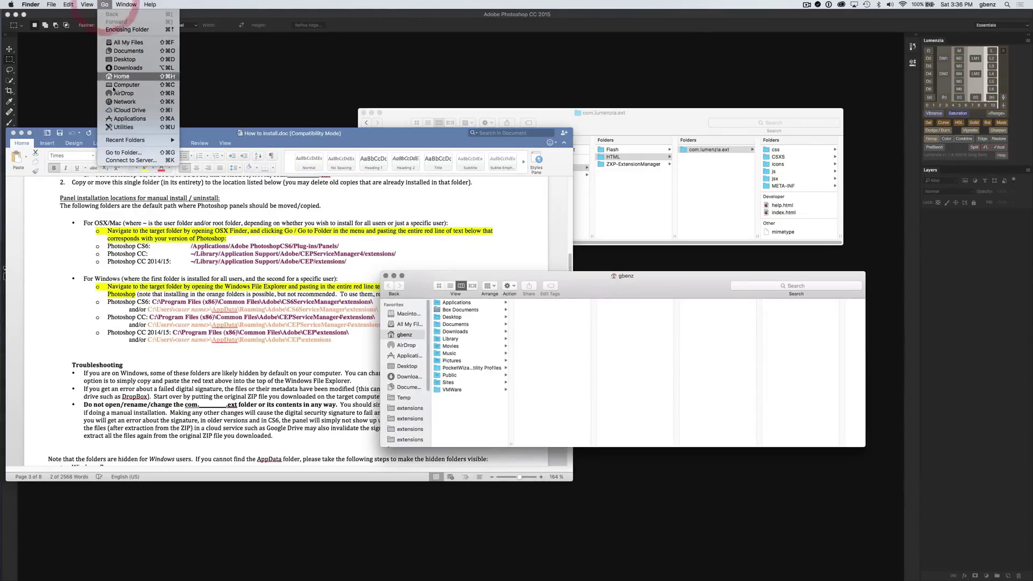
{"action": "left_click", "coordinate": [128, 152]}
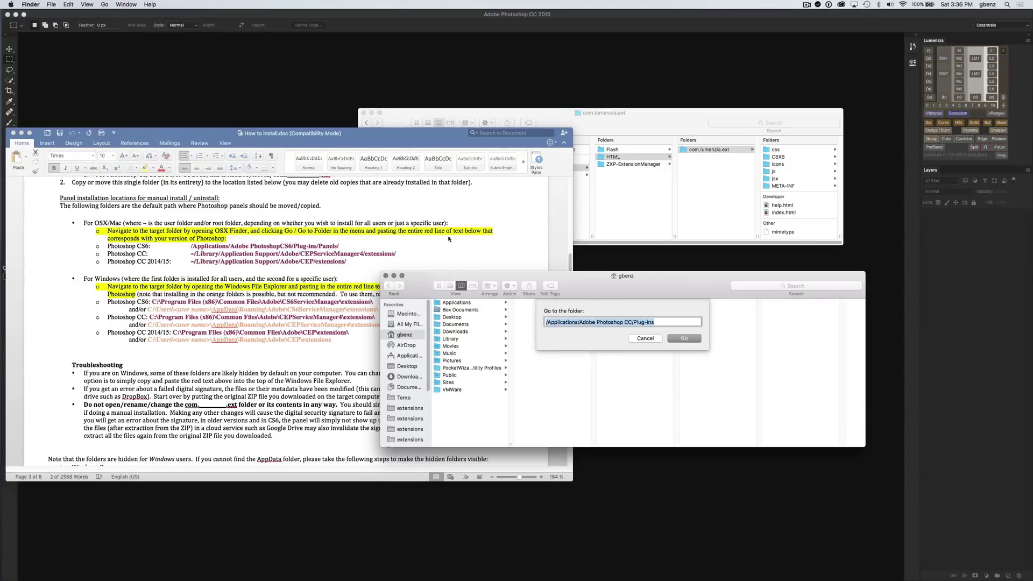
{"action": "key", "text": "super+v"}
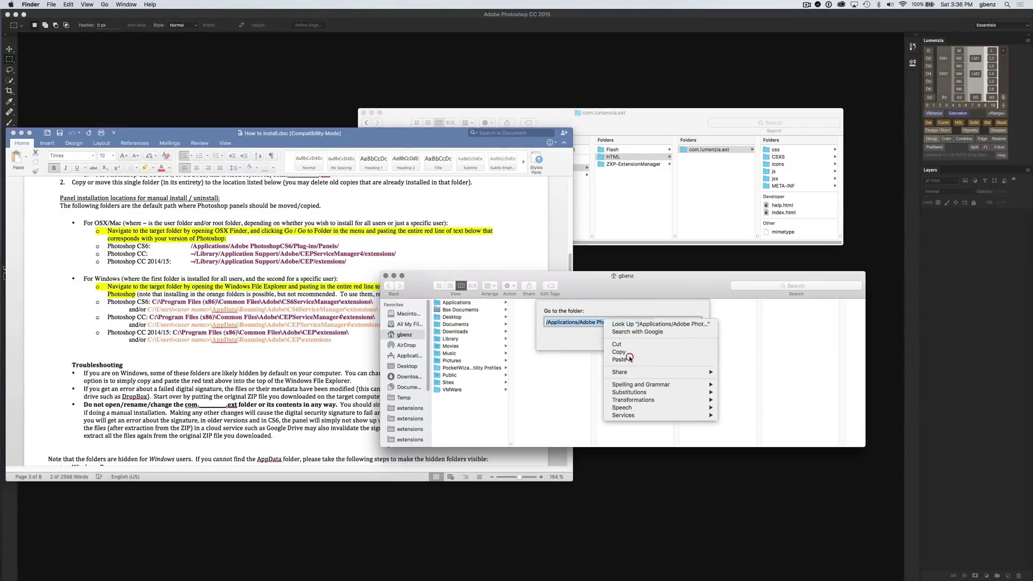
{"action": "left_click", "coordinate": [673, 339]}
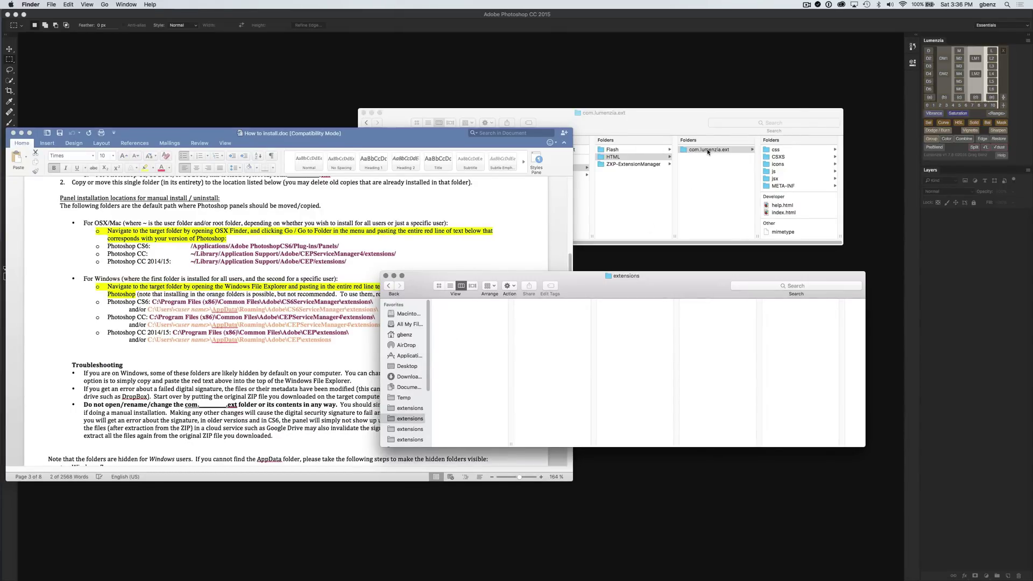
{"action": "left_click_drag", "start_coordinate": [707, 152], "coordinate": [470, 321]}
{"action": "key", "text": "alt"}
{"action": "left_click", "coordinate": [477, 304]}
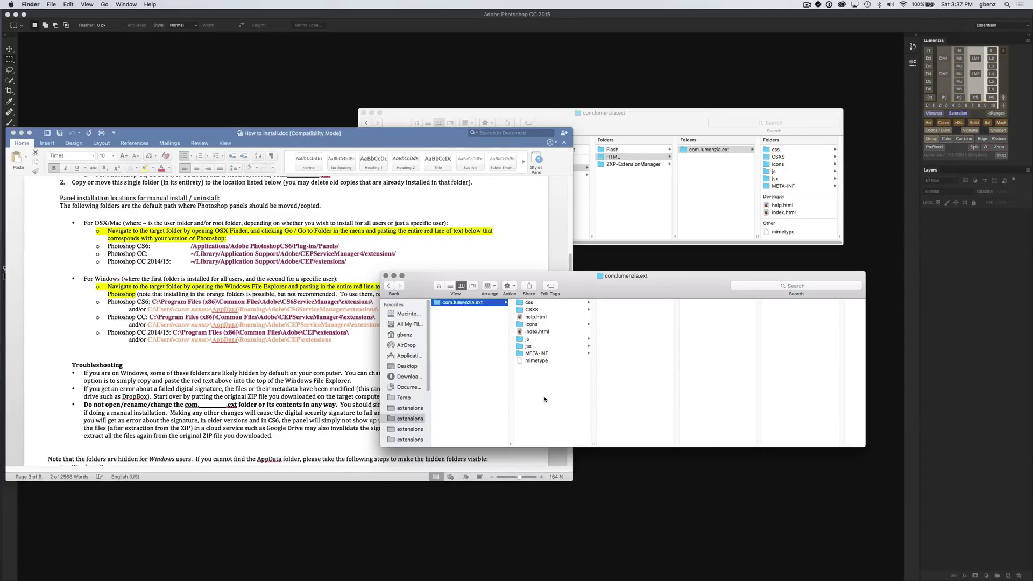
{"action": "left_click", "coordinate": [450, 339]}
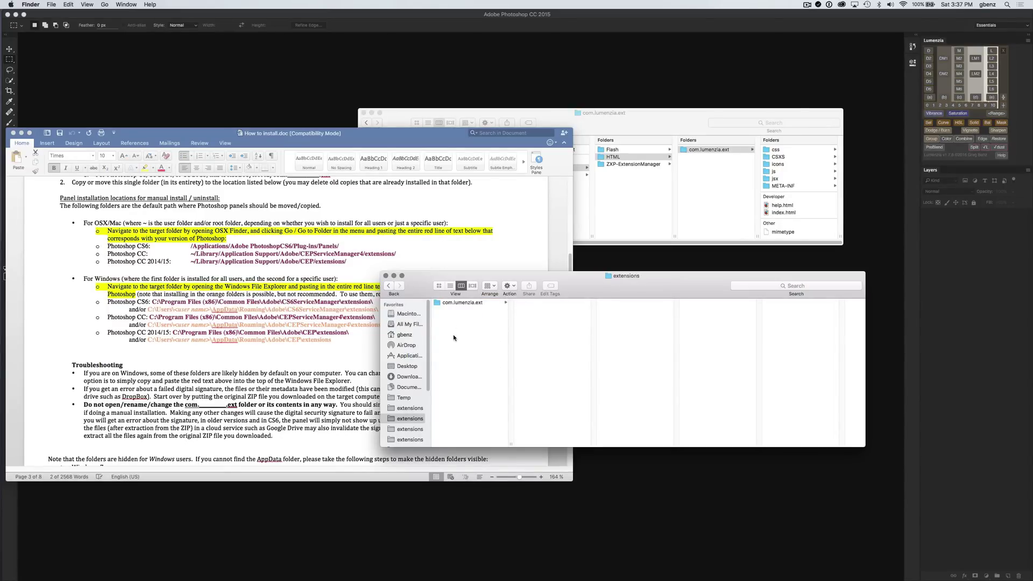
{"action": "right_click", "coordinate": [458, 304]}
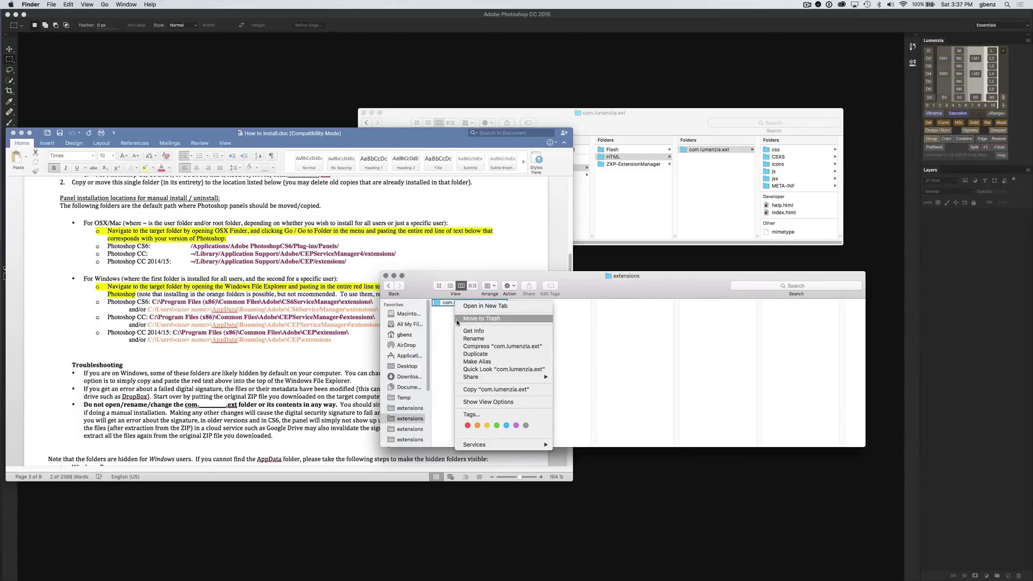
{"action": "left_click", "coordinate": [439, 316]}
{"action": "left_click", "coordinate": [461, 303]}
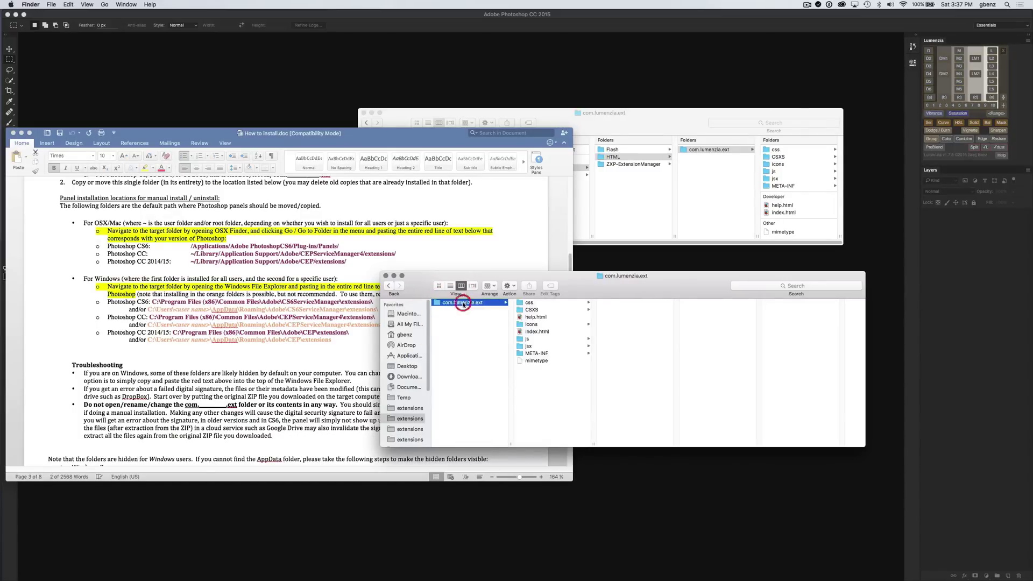
{"action": "right_click", "coordinate": [461, 303]}
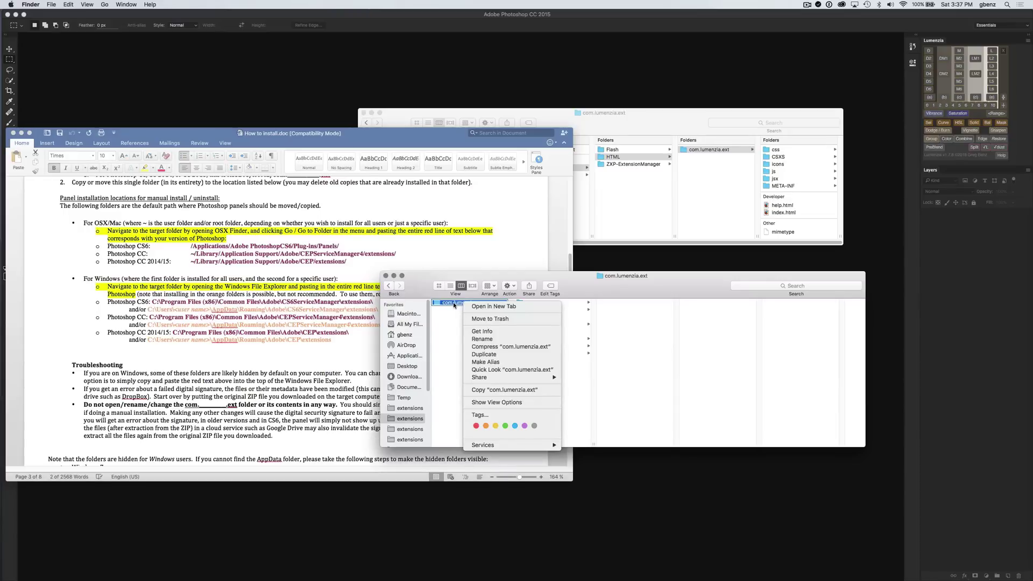
{"action": "left_click", "coordinate": [473, 319]}
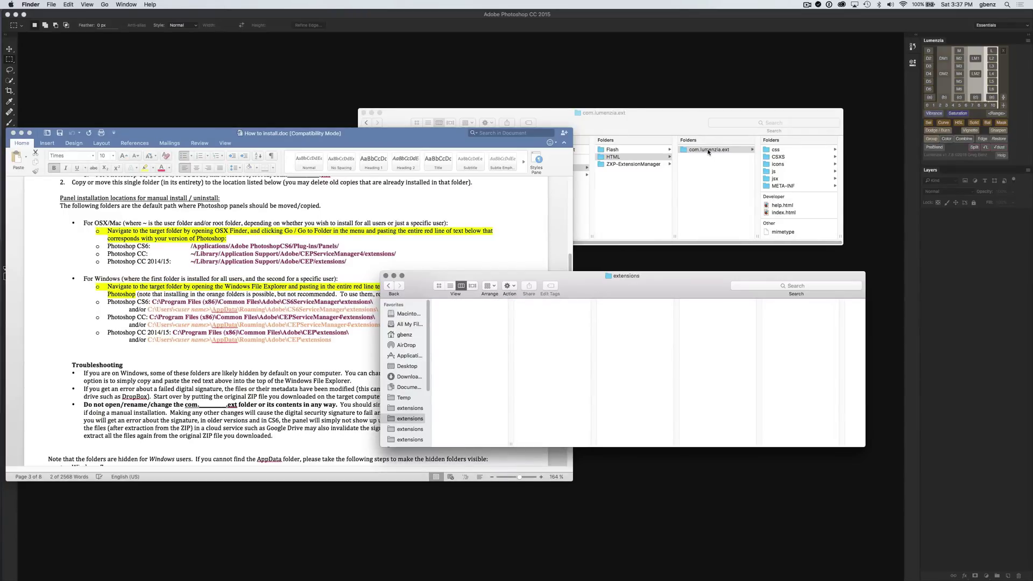
Step: Option-drag com.lumenzia.ext, then com.lumenziabasics.ext from lumenziabasics > HTML, into extensions
{"action": "left_click_drag", "start_coordinate": [708, 150], "coordinate": [461, 321]}
{"action": "key", "text": "alt"}
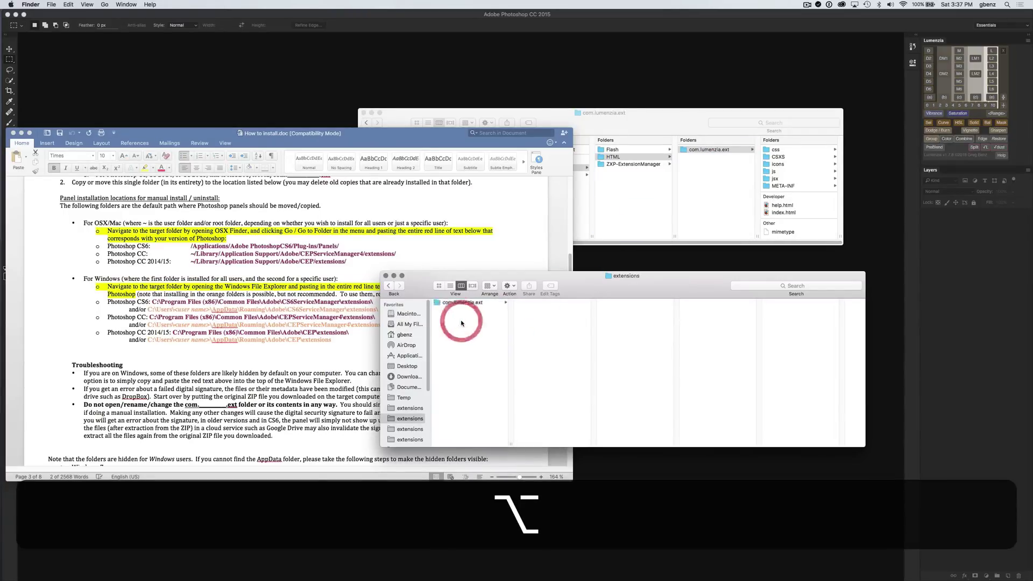
{"action": "left_click", "coordinate": [654, 189]}
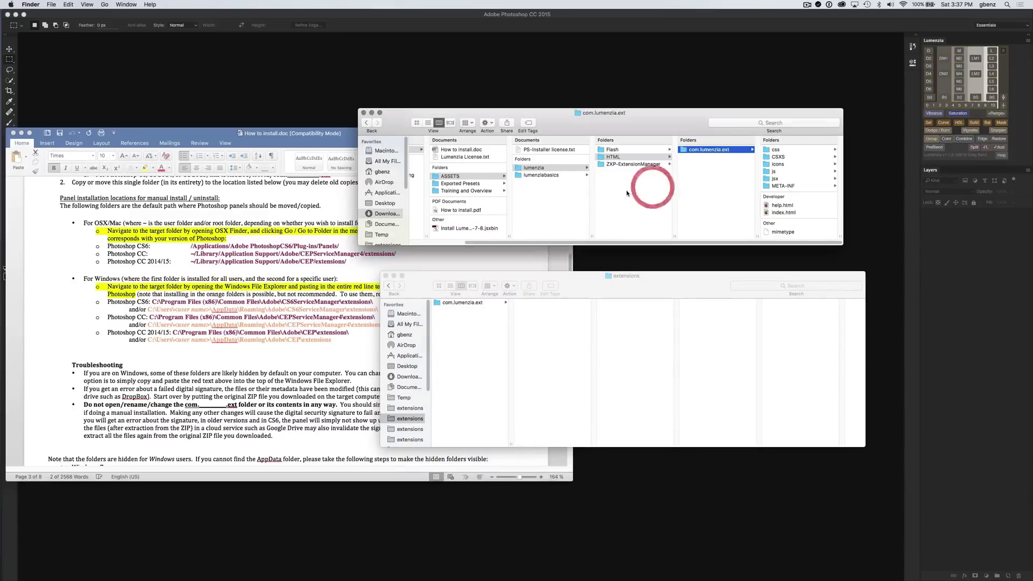
{"action": "left_click", "coordinate": [558, 177]}
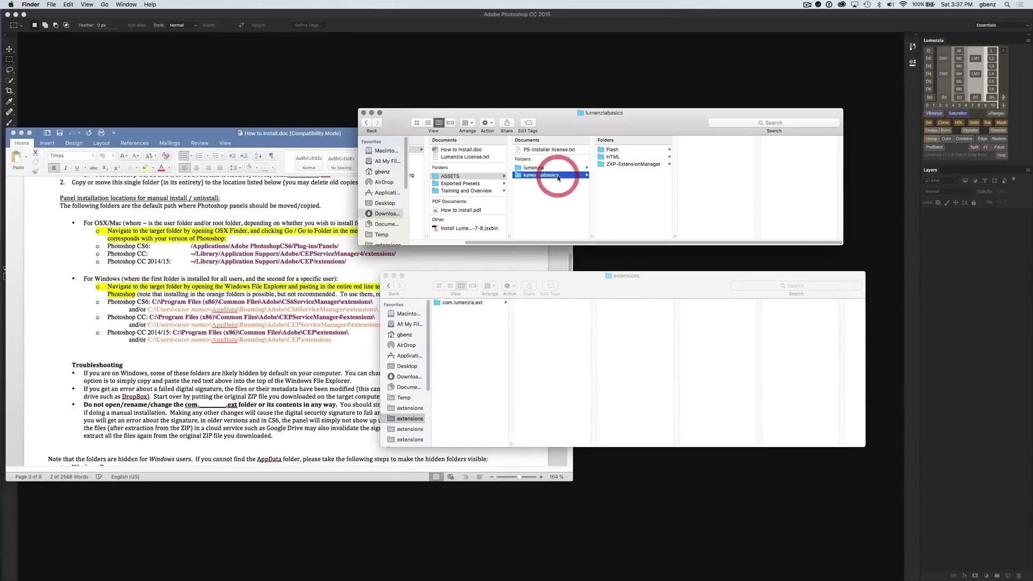
{"action": "left_click", "coordinate": [613, 157]}
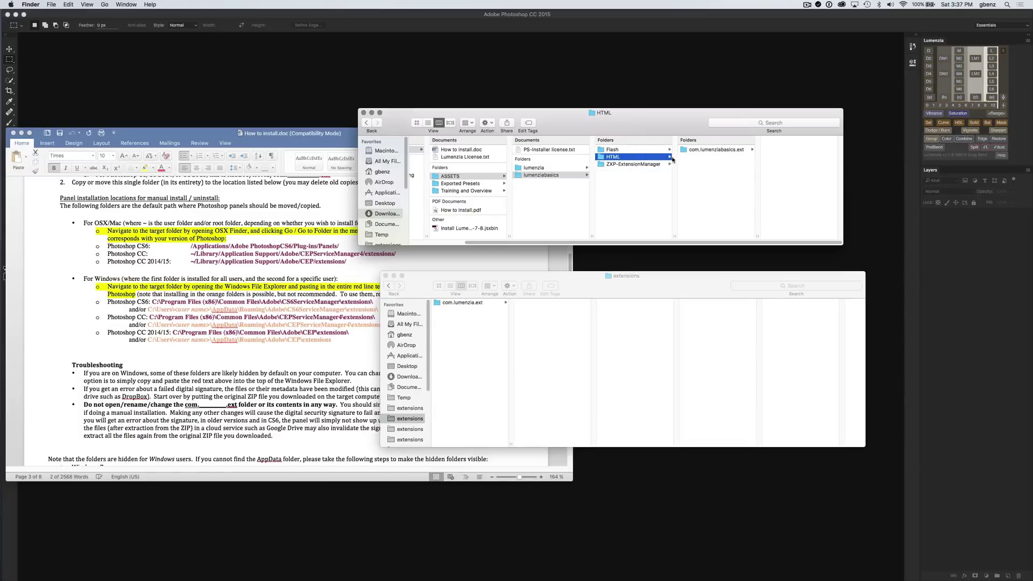
{"action": "left_click", "coordinate": [706, 150]}
{"action": "left_click_drag", "start_coordinate": [705, 151], "coordinate": [477, 319]}
{"action": "key", "text": "alt"}
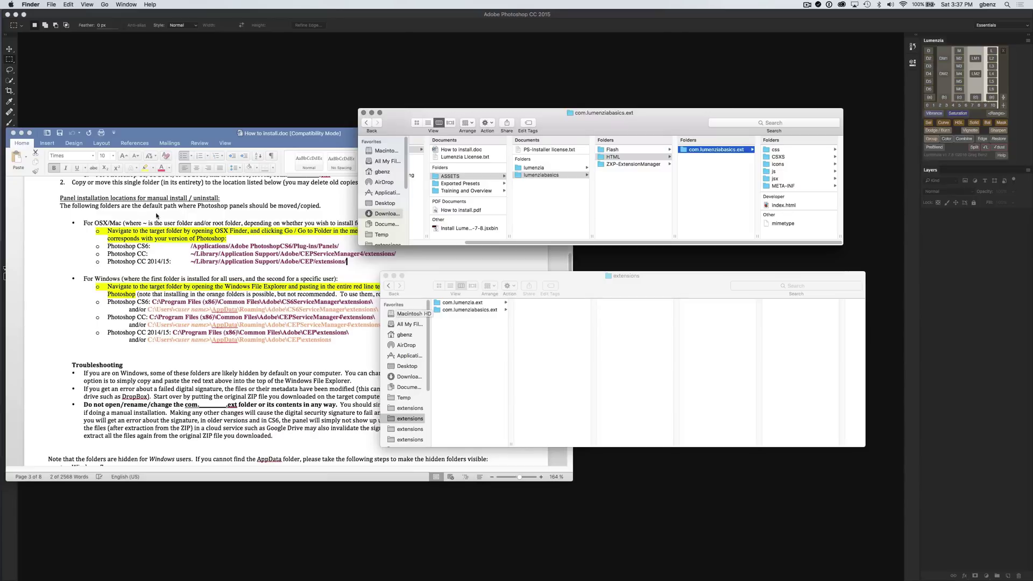
Step: Launch Photoshop CC from the Dock and open the Basics panel from Window > Extensions
{"action": "mouse_move", "coordinate": [2, 111]}
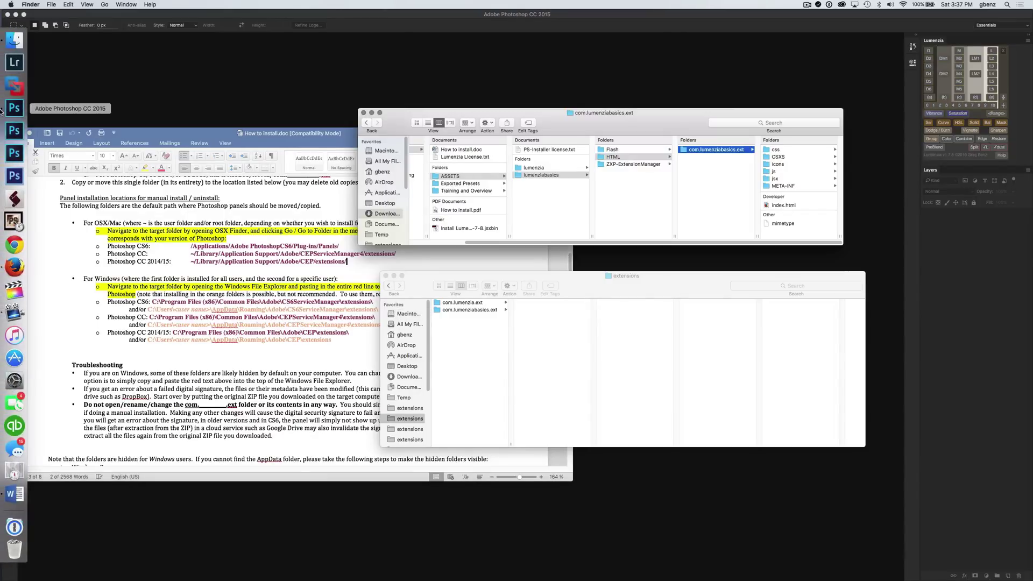
{"action": "left_click", "coordinate": [11, 153]}
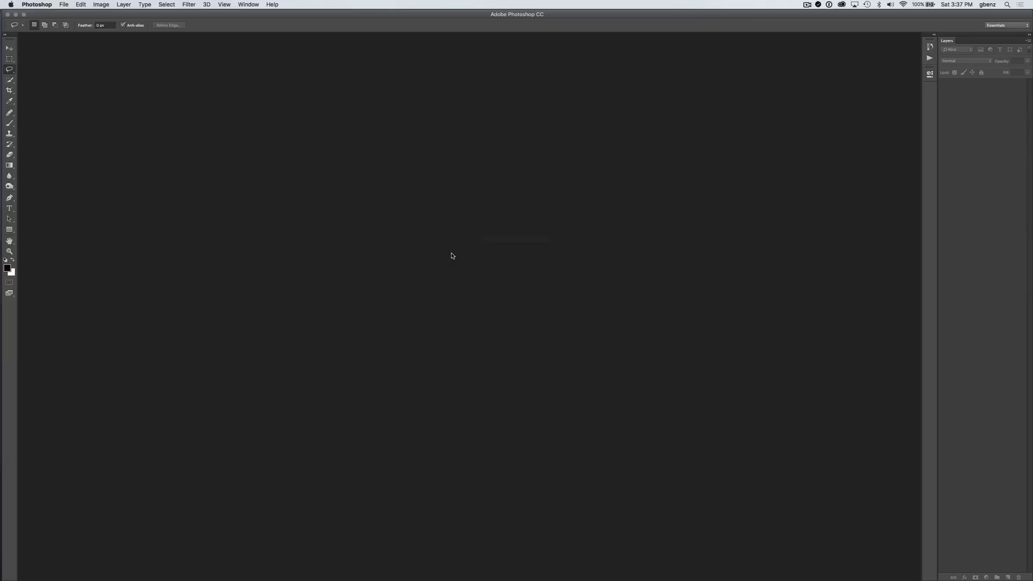
{"action": "left_click", "coordinate": [248, 5]}
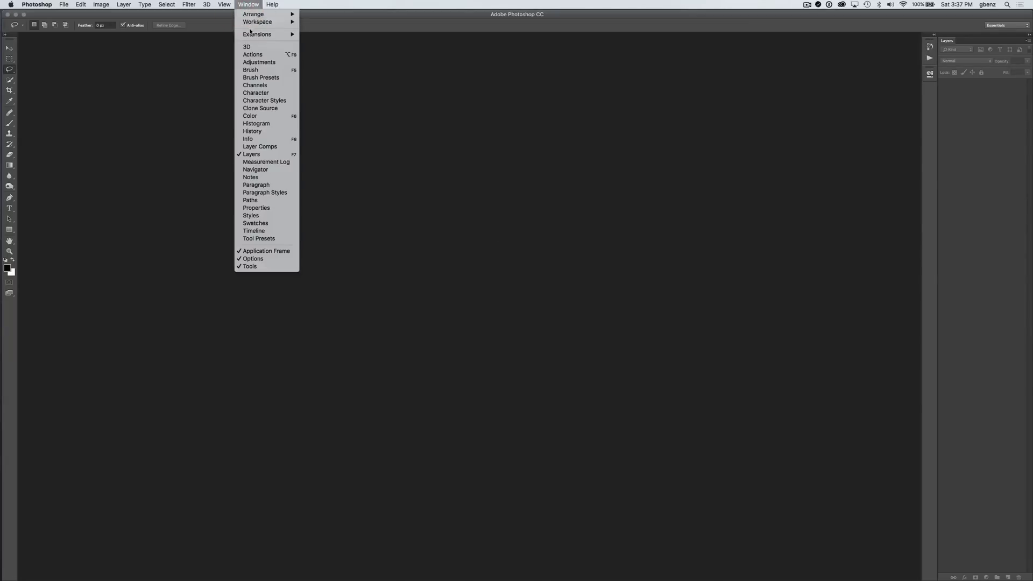
{"action": "mouse_move", "coordinate": [250, 36]}
{"action": "left_click", "coordinate": [316, 42]}
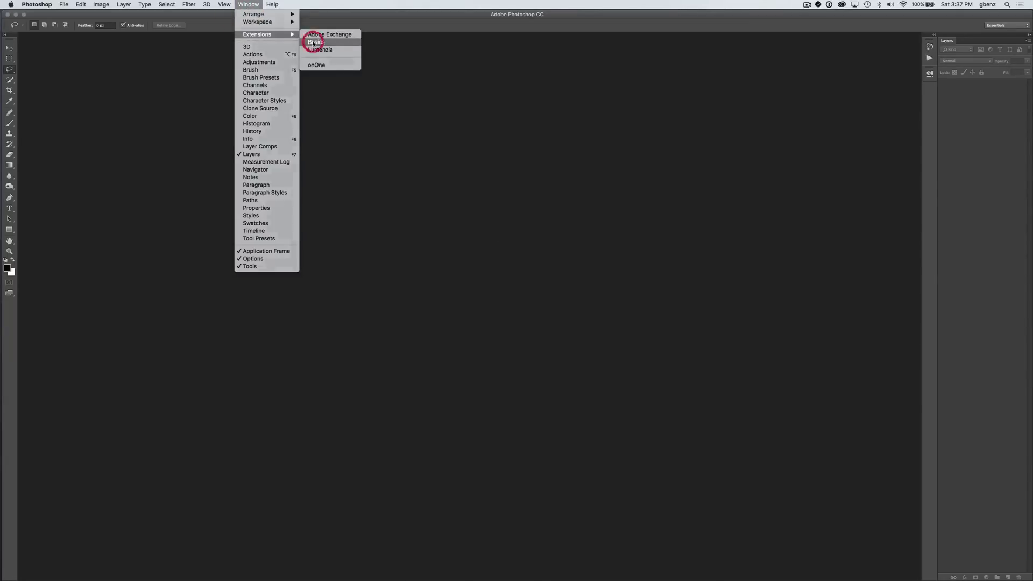
Step: Open the Lumenzia panel, try one of its functions, and dismiss the open-an-image-first warning
{"action": "left_click", "coordinate": [249, 4]}
{"action": "mouse_move", "coordinate": [257, 34]}
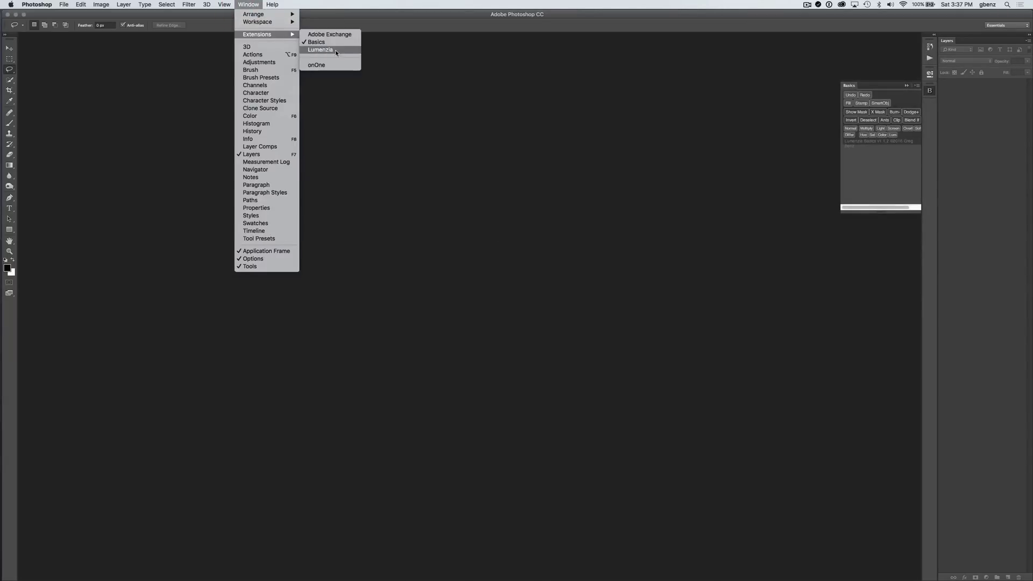
{"action": "left_click", "coordinate": [334, 50]}
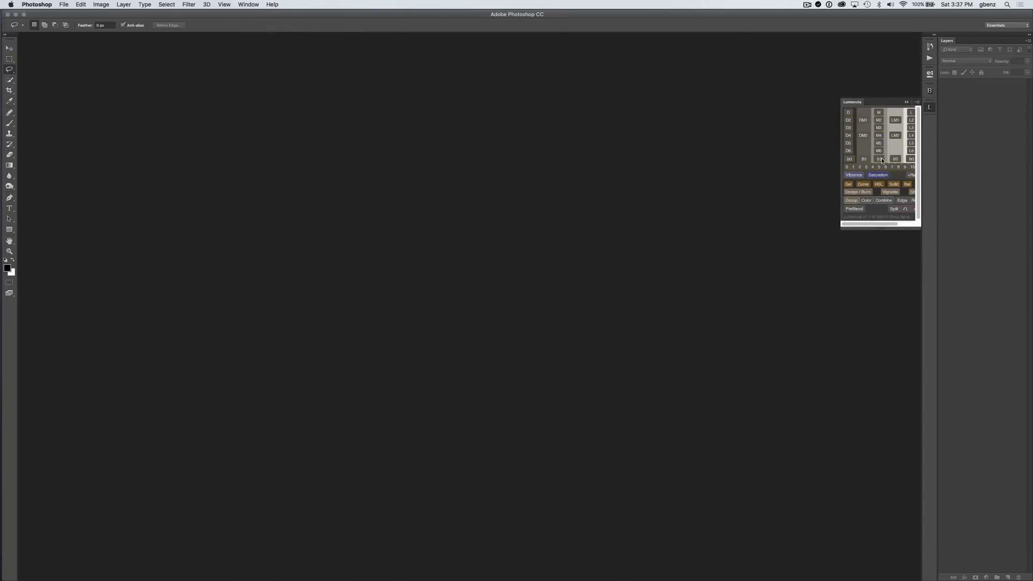
{"action": "left_click", "coordinate": [880, 159]}
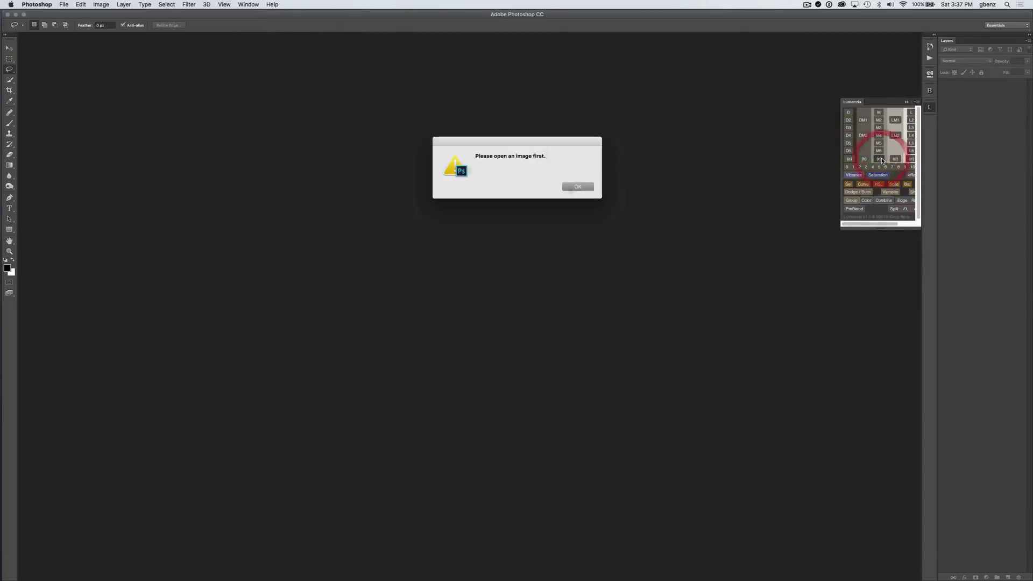
{"action": "left_click", "coordinate": [576, 187]}
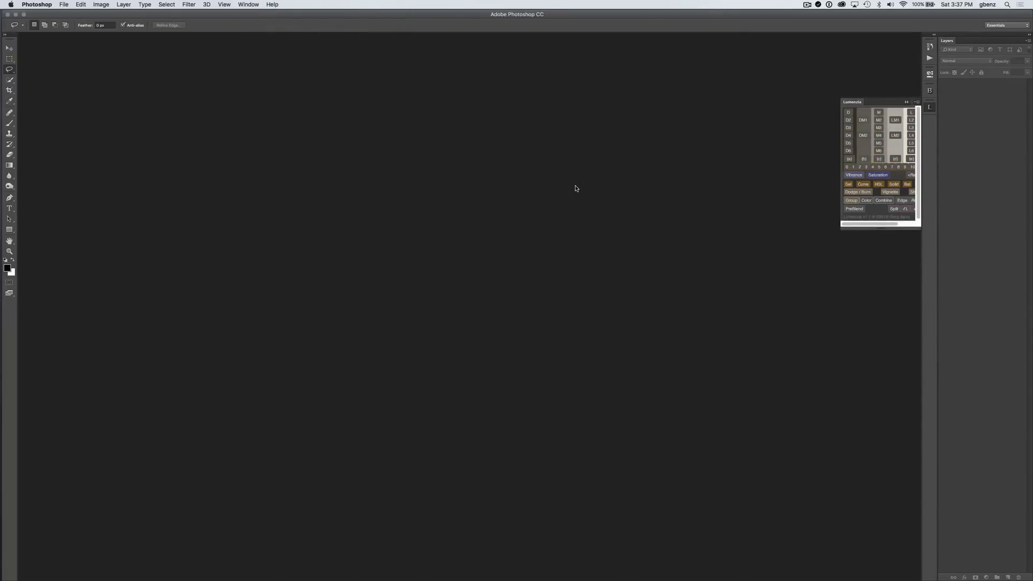